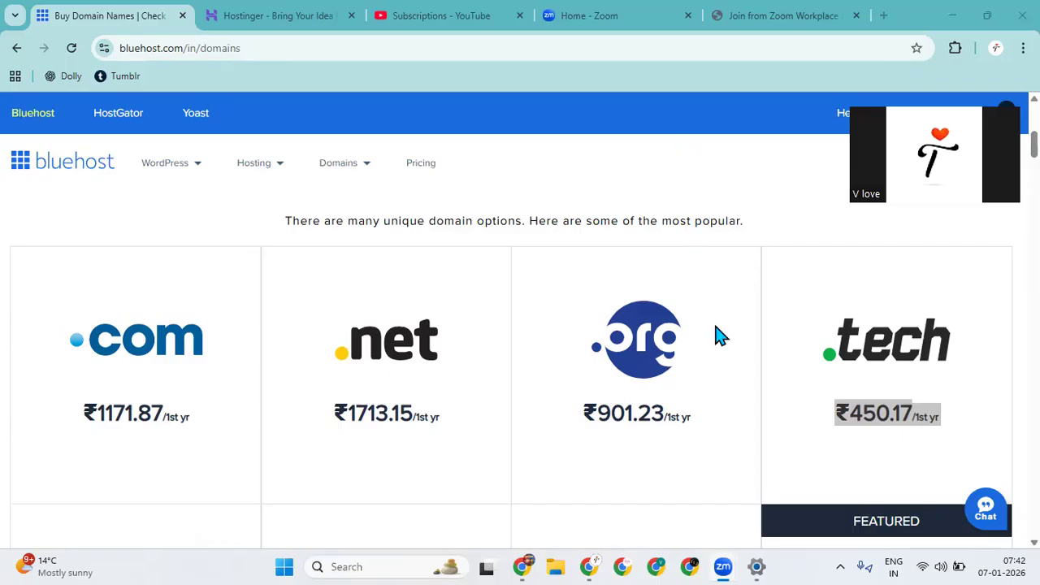
pyautogui.scroll(-2, 715, 335)
pyautogui.scroll(-2, 715, 335)
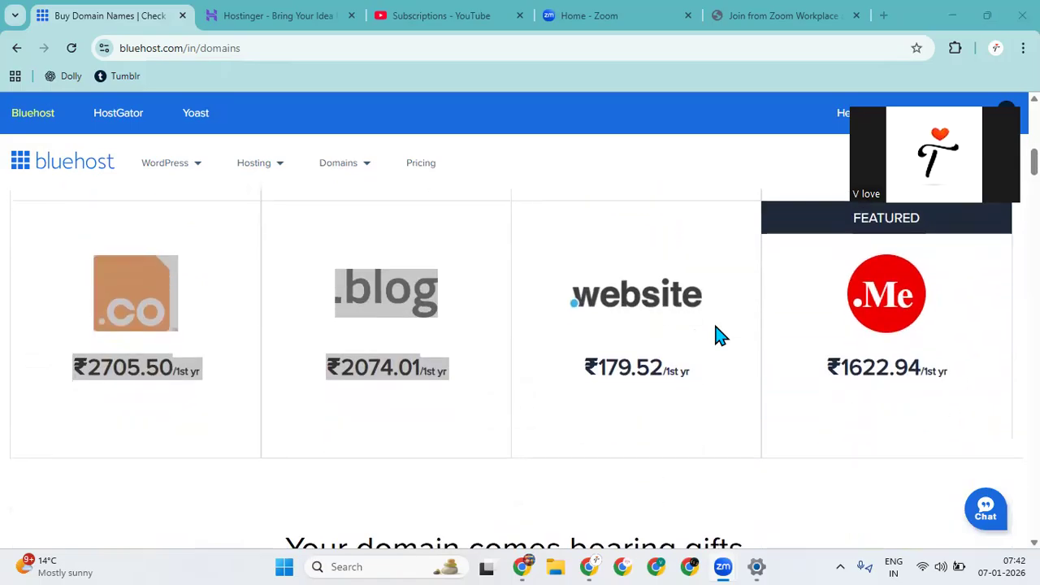
pyautogui.scroll(4, 715, 335)
pyautogui.scroll(2, 715, 335)
pyautogui.scroll(-1, 715, 336)
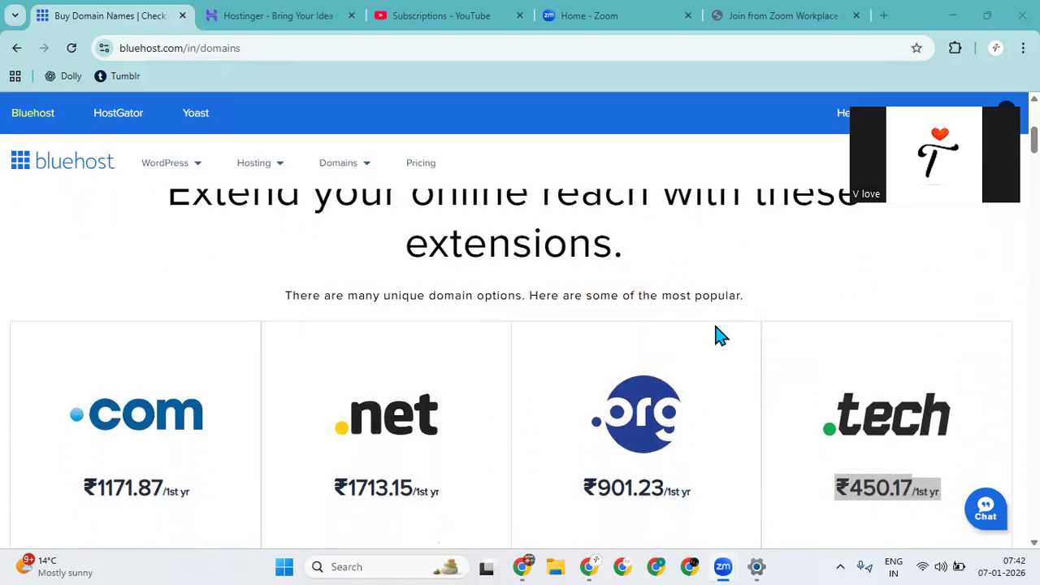
pyautogui.scroll(-1, 715, 336)
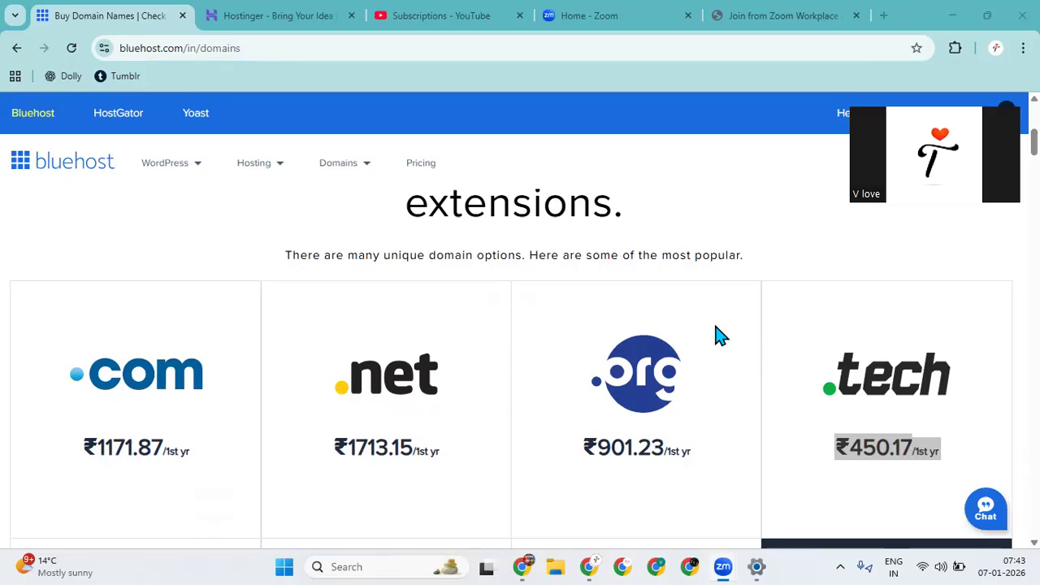
pyautogui.scroll(-2, 718, 334)
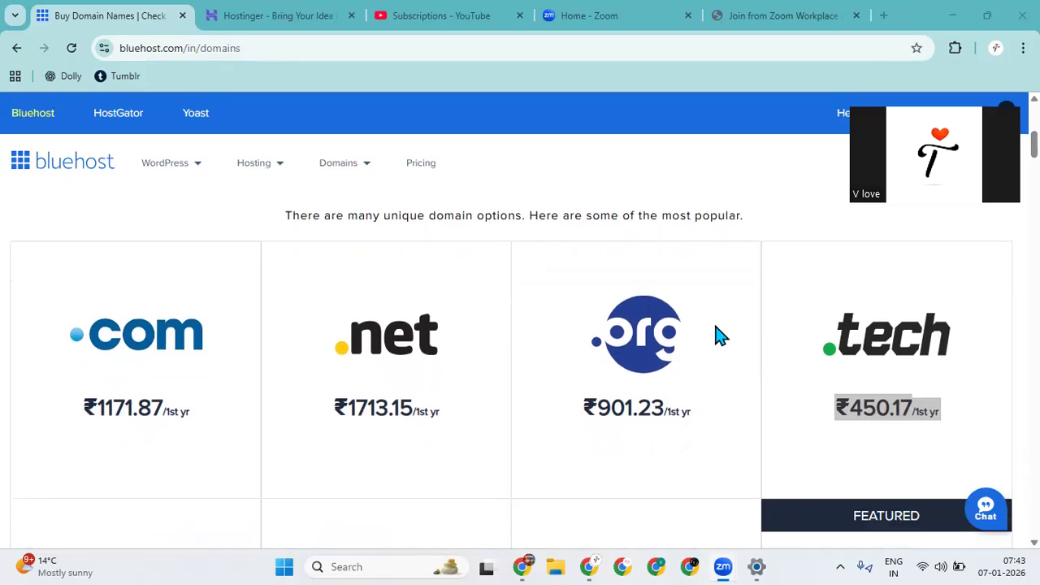
pyautogui.scroll(-1, 719, 334)
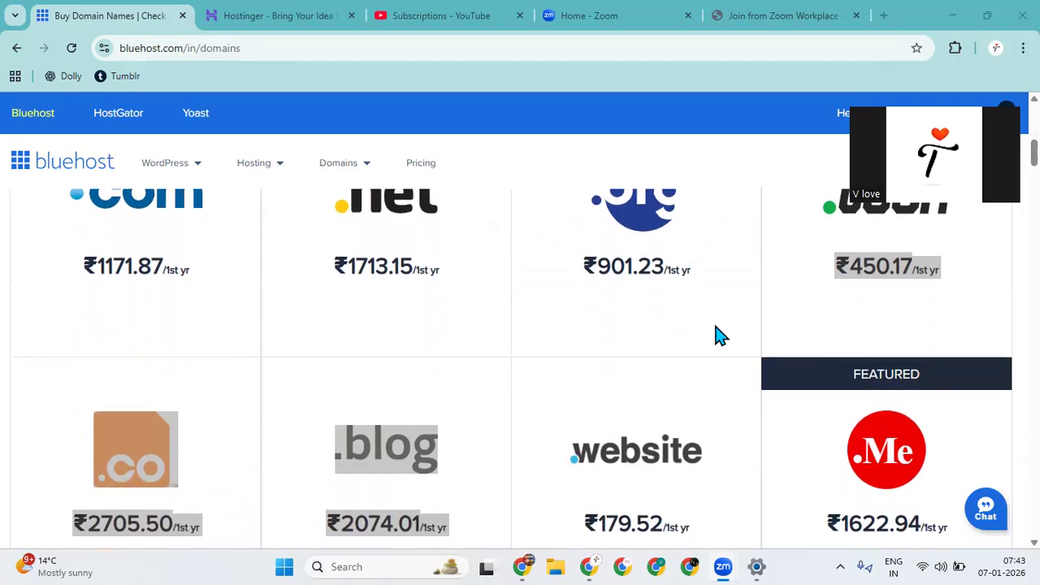
pyautogui.scroll(4, 719, 335)
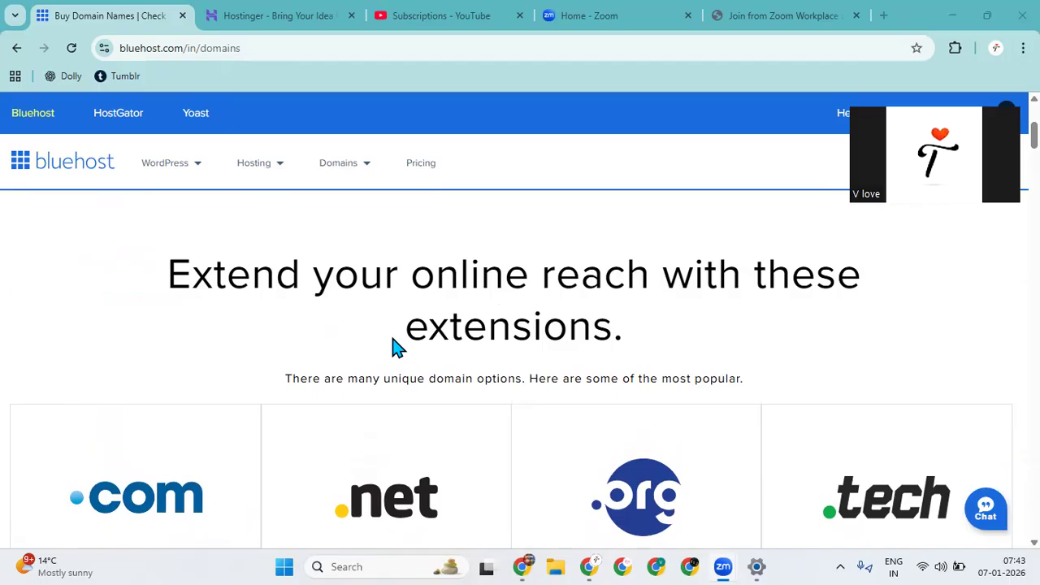
# Search Google for 'bluehost' in a new browser tab
pyautogui.click(886, 13)
pyautogui.write('blue')
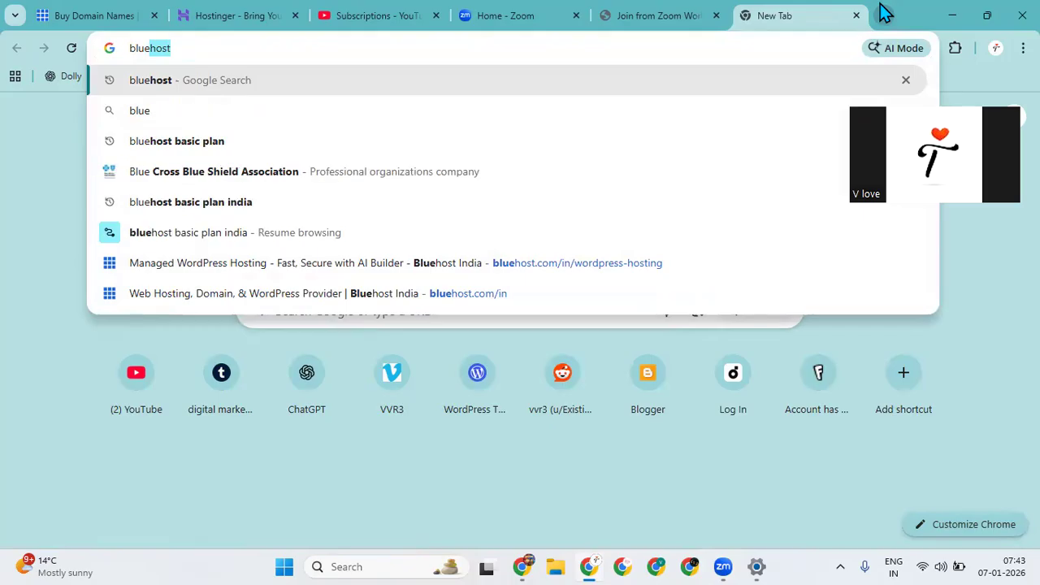
pyautogui.press('Return')
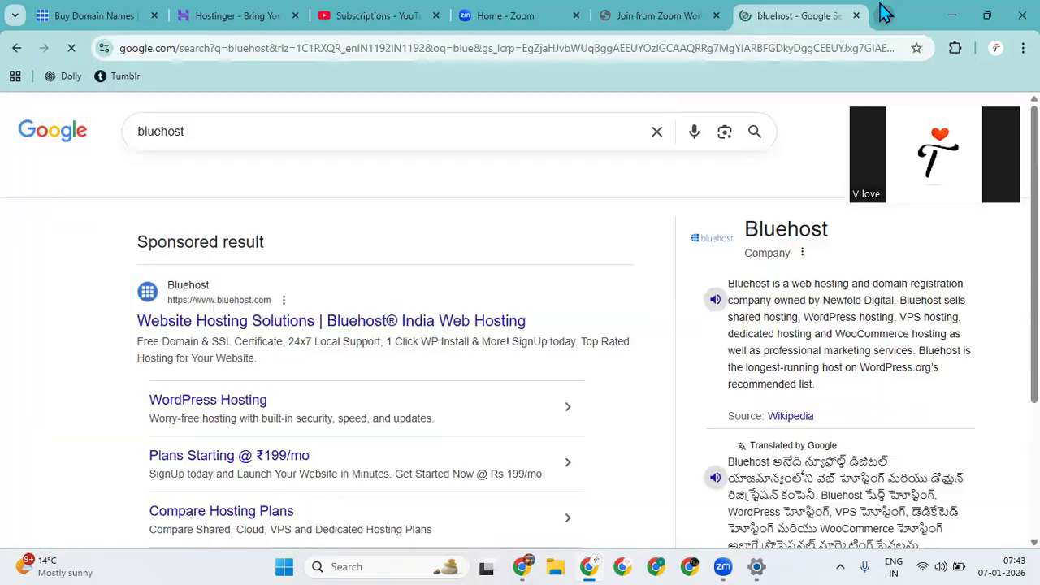
pyautogui.scroll(-1, 589, 284)
pyautogui.scroll(-7, 586, 285)
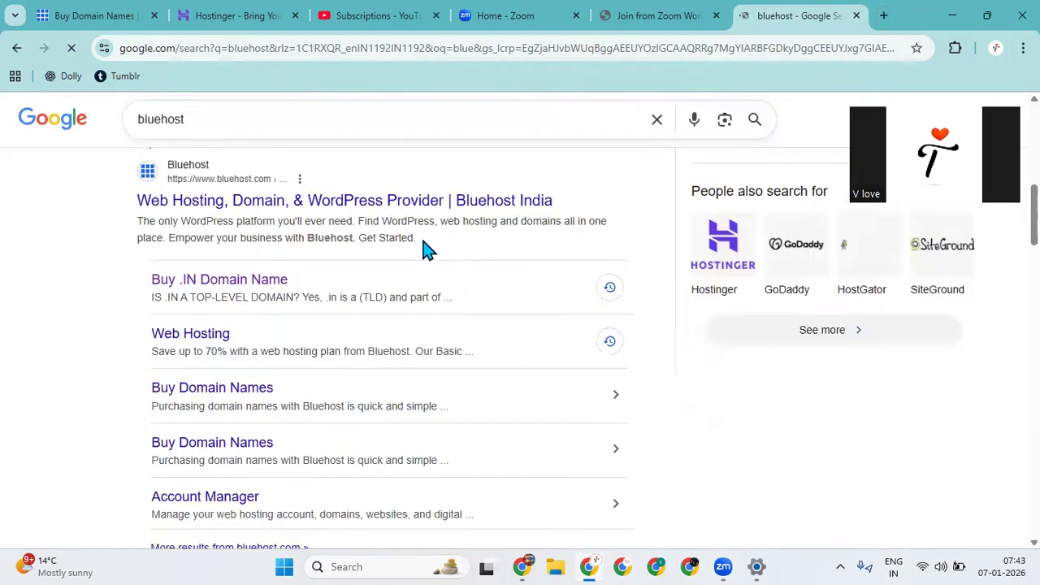
# Open the Bluehost India home page (bluehost.com/in) from the search results
pyautogui.click(390, 200)
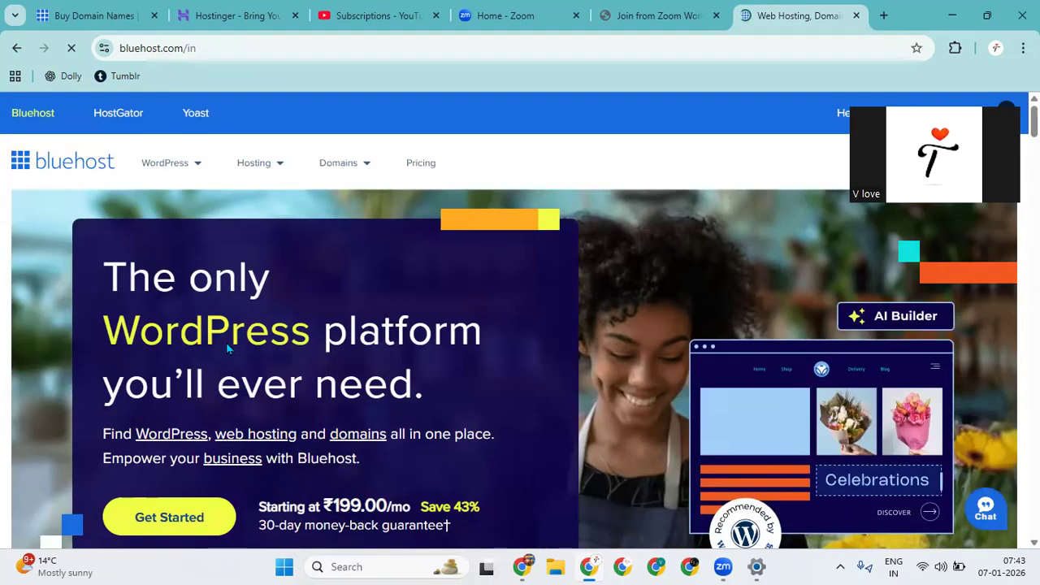
pyautogui.scroll(-1, 195, 272)
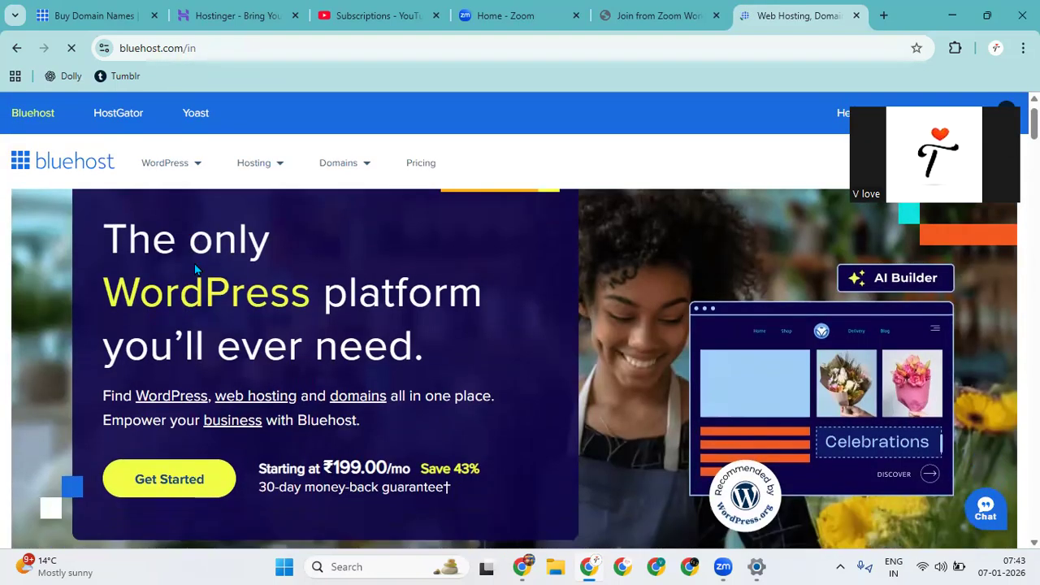
pyautogui.scroll(-3, 195, 270)
pyautogui.moveTo(352, 177)
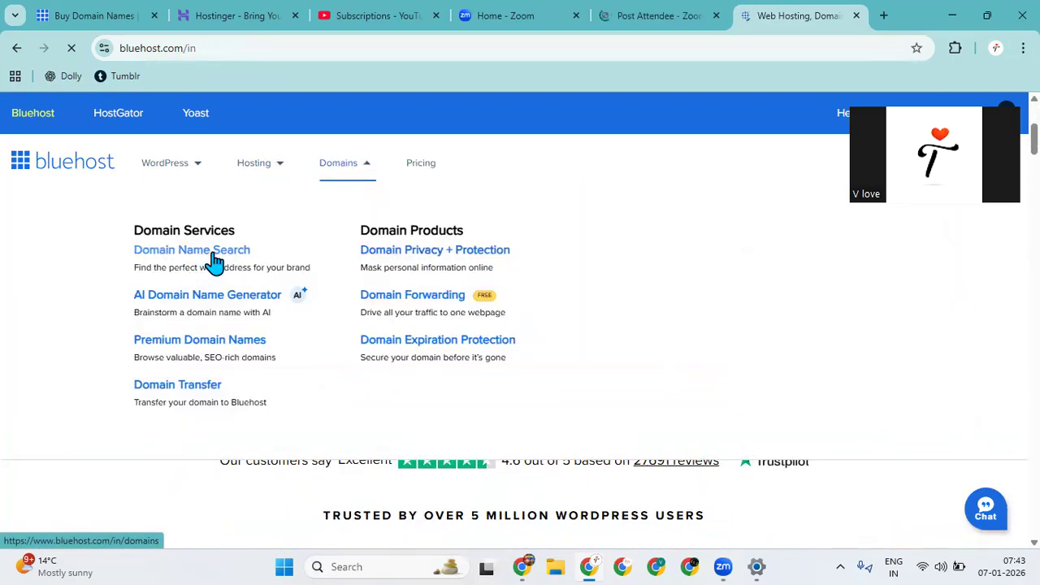
# Search Bluehost's domain finder for thejavuyyala.com, available at ₹1,172.50 for the first year
pyautogui.click(215, 260)
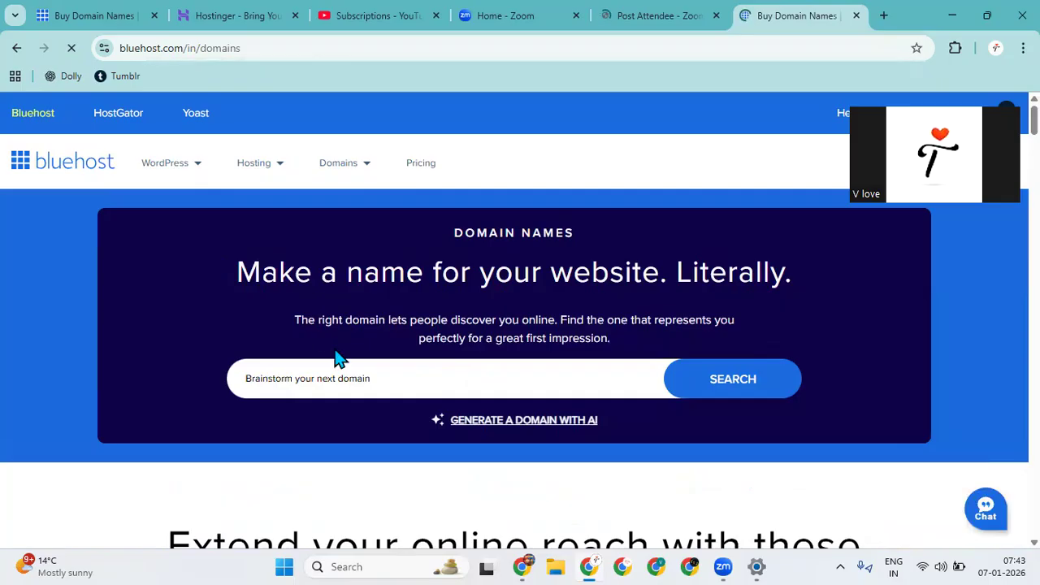
pyautogui.write('thejavuyyala')
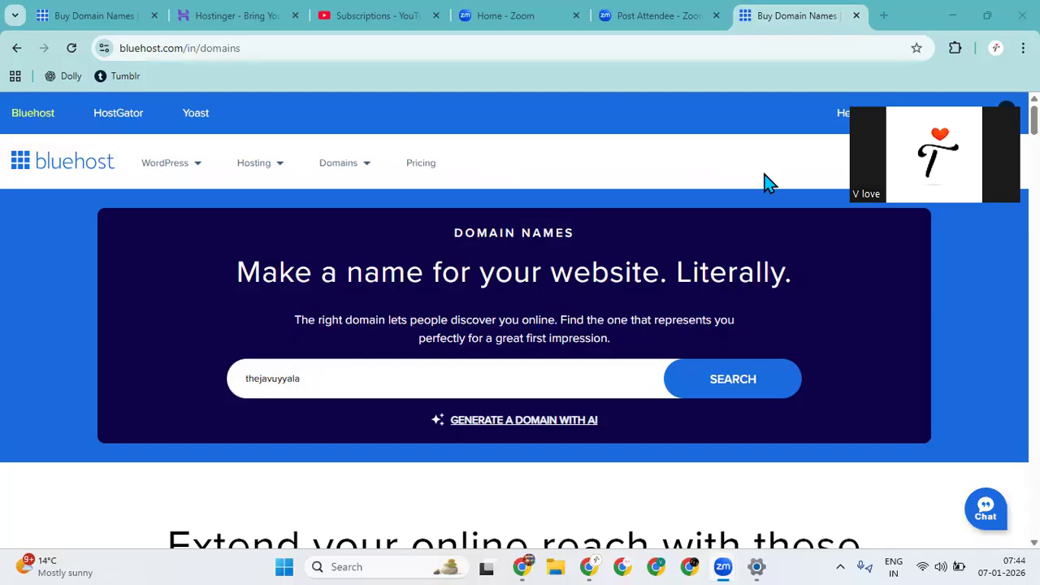
pyautogui.scroll(-1, 768, 182)
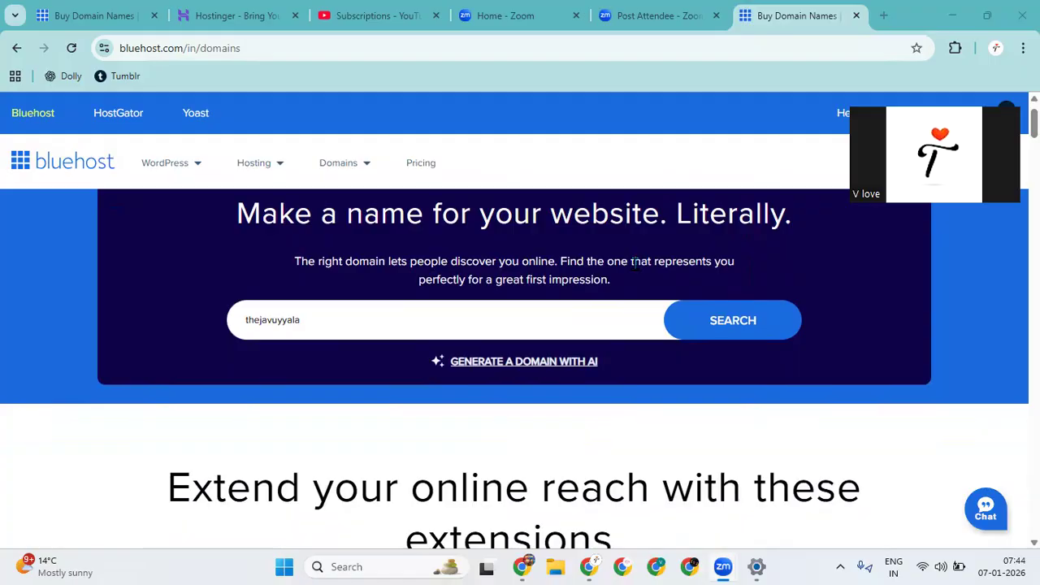
pyautogui.click(544, 303)
pyautogui.write('.com')
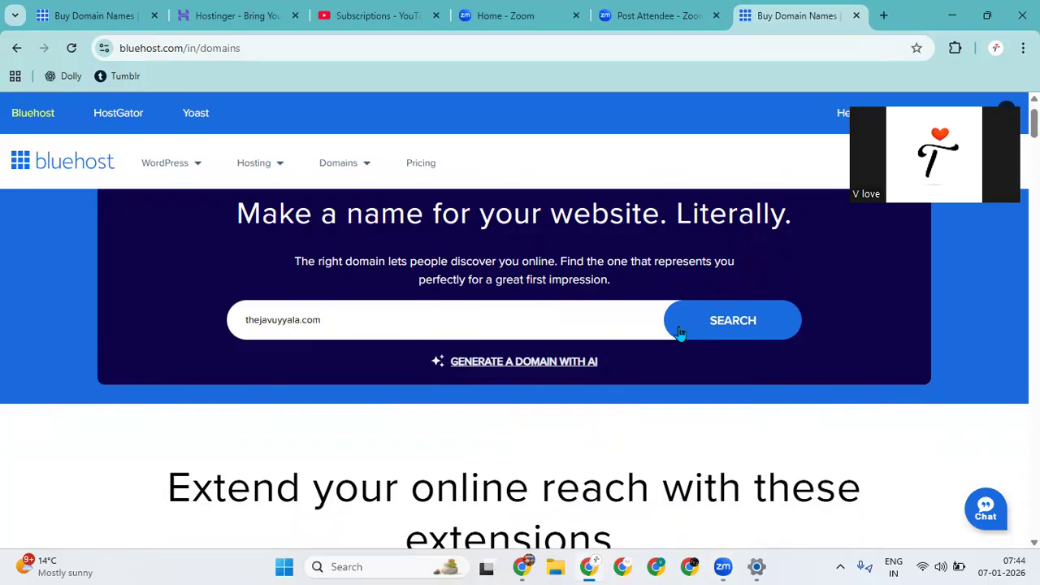
pyautogui.click(680, 334)
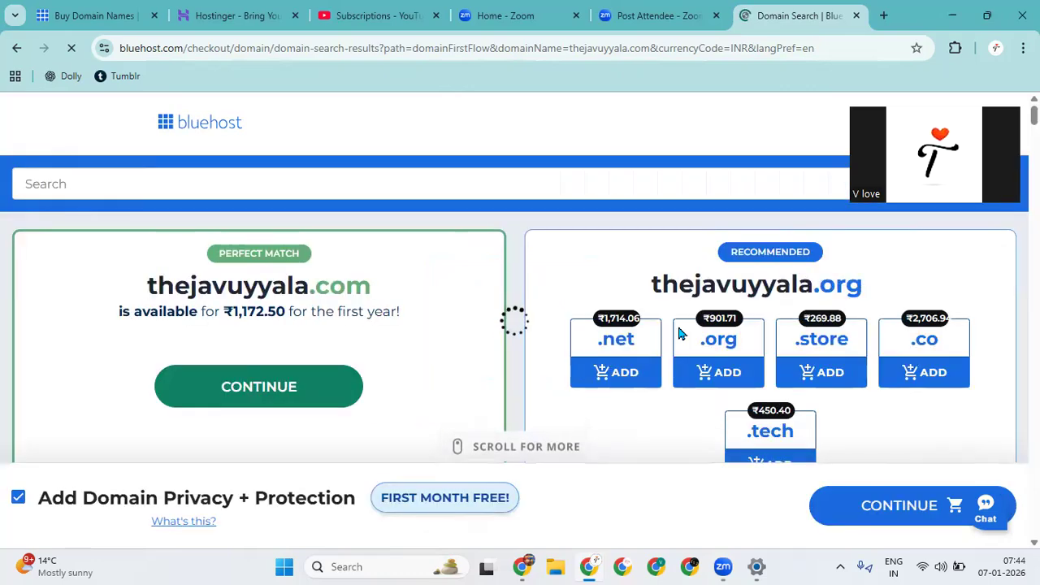
# Check theja.com, which is taken; .net ₹1,714.06 and .tech ₹450.40 are suggested
pyautogui.scroll(-1, 681, 334)
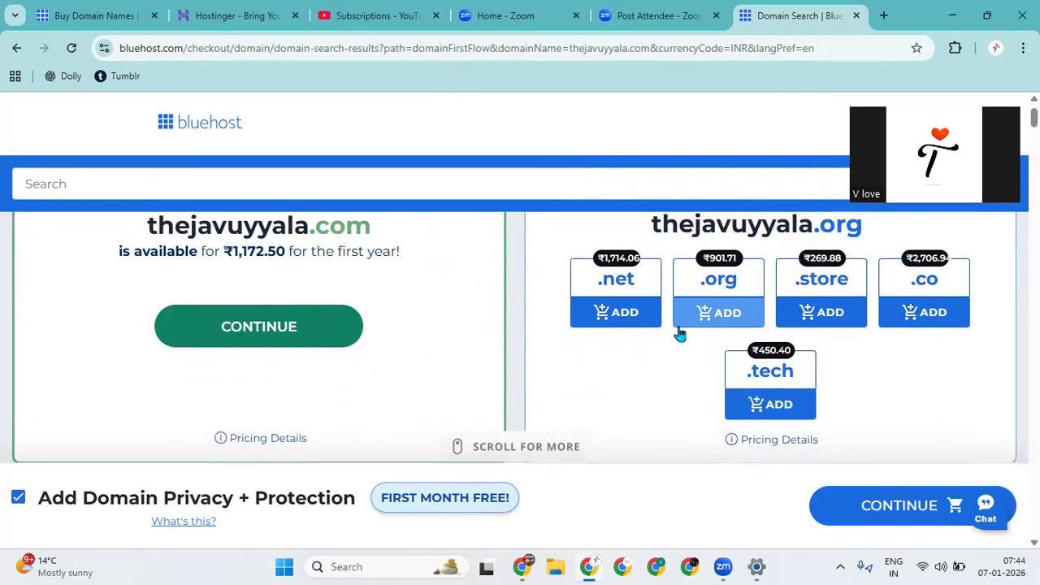
pyautogui.scroll(1, 681, 333)
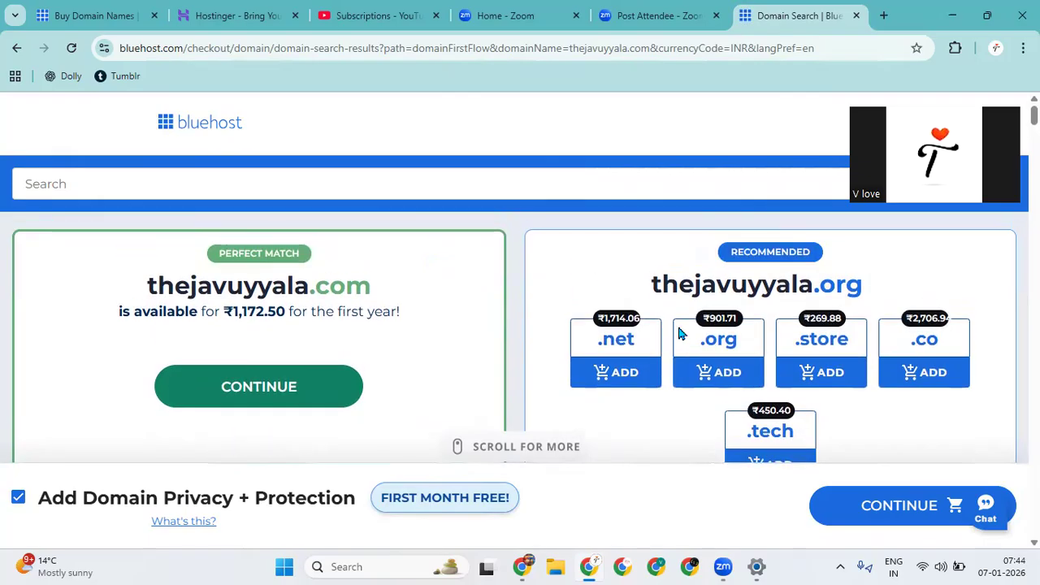
pyautogui.click(408, 172)
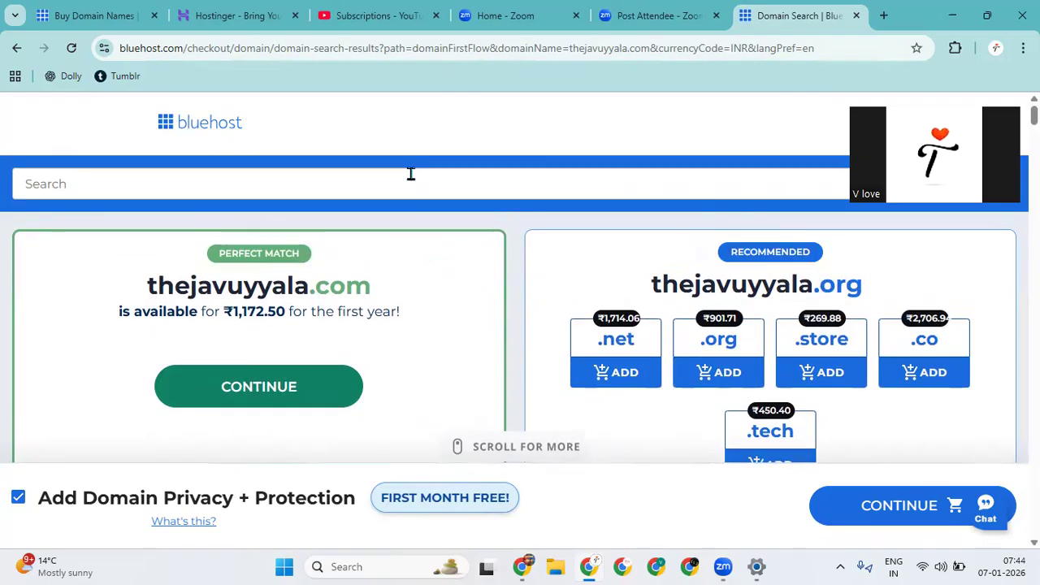
pyautogui.write('the')
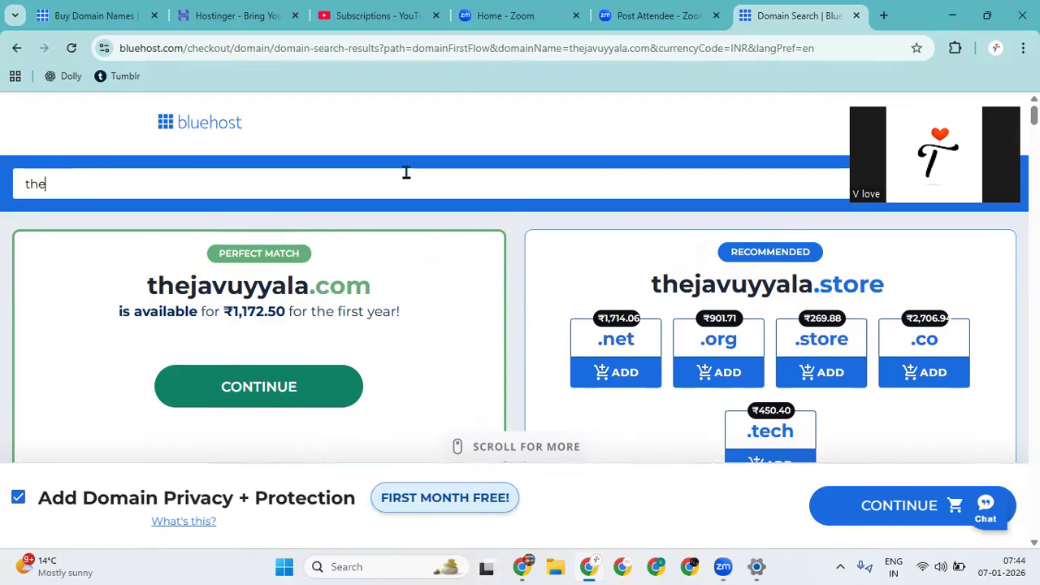
pyautogui.write('ja.com')
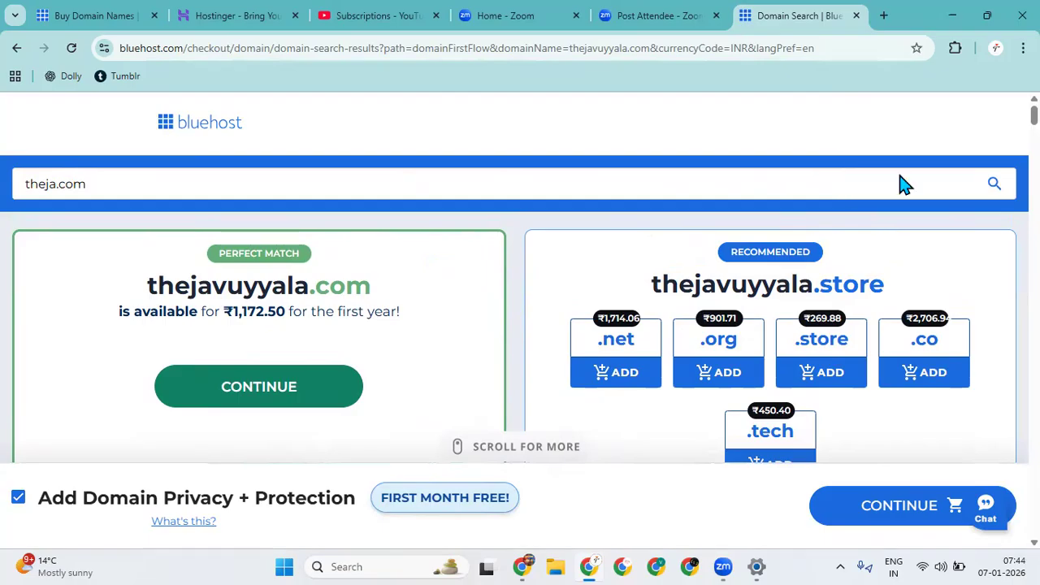
pyautogui.click(998, 193)
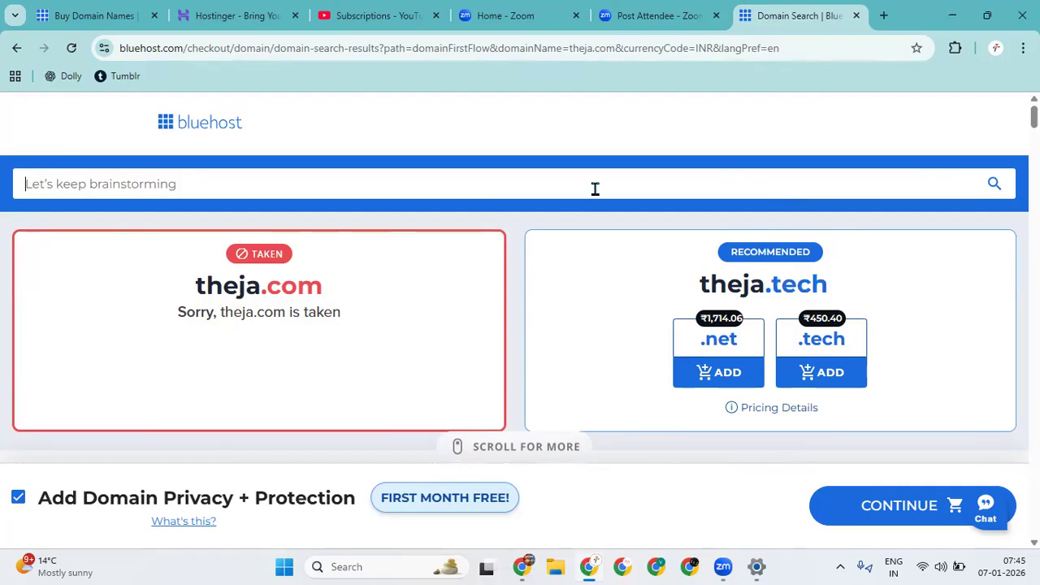
# Search a corrected .com spelling, available at ₹1,172.50, and proceed to the cart with it
pyautogui.write('the')
pyautogui.write('v')
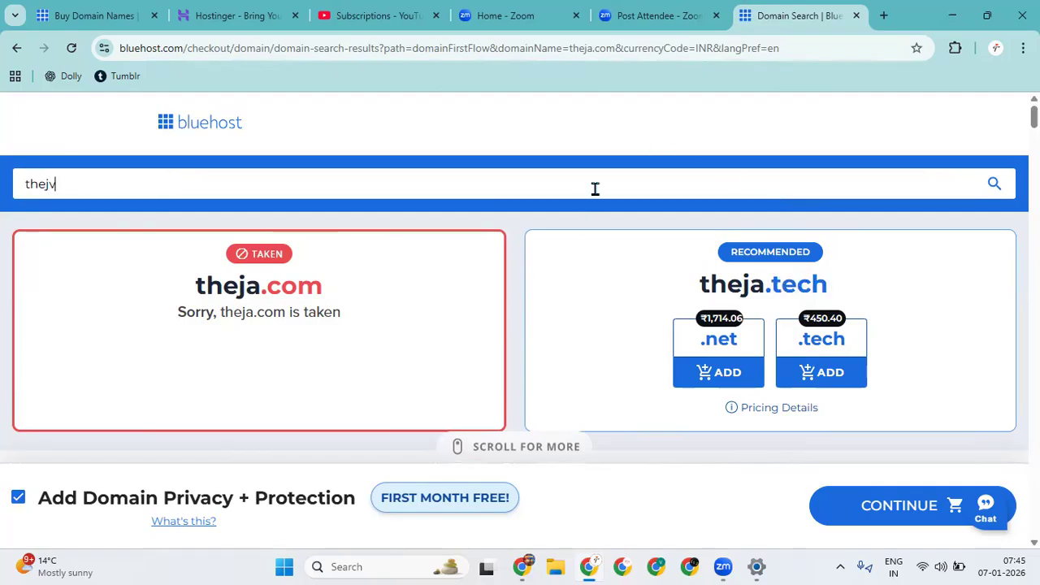
pyautogui.write('uyyl')
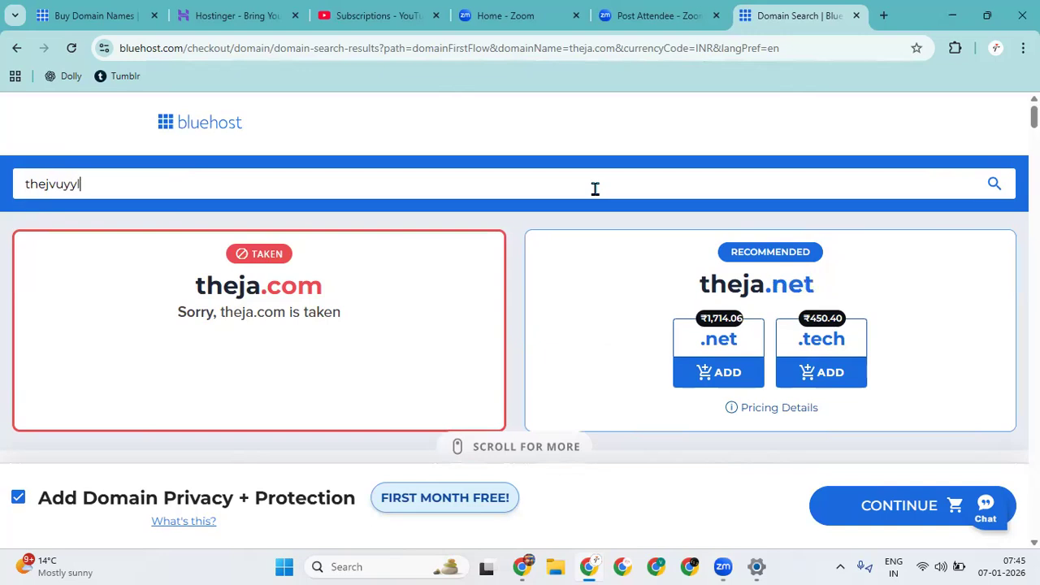
pyautogui.write('aa')
pyautogui.press('BackSpace')
pyautogui.press('BackSpace')
pyautogui.press('BackSpace')
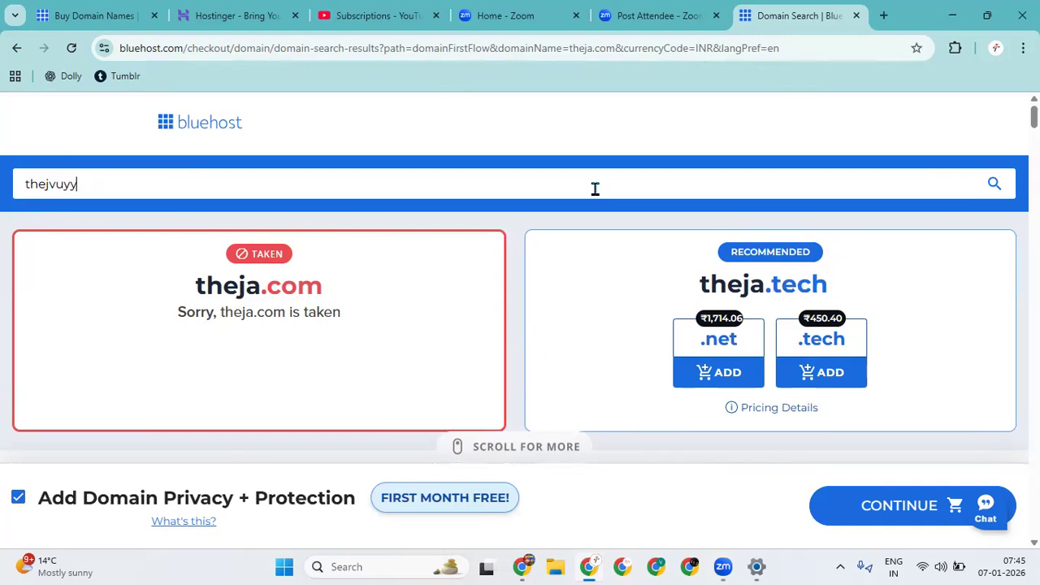
pyautogui.write('ala')
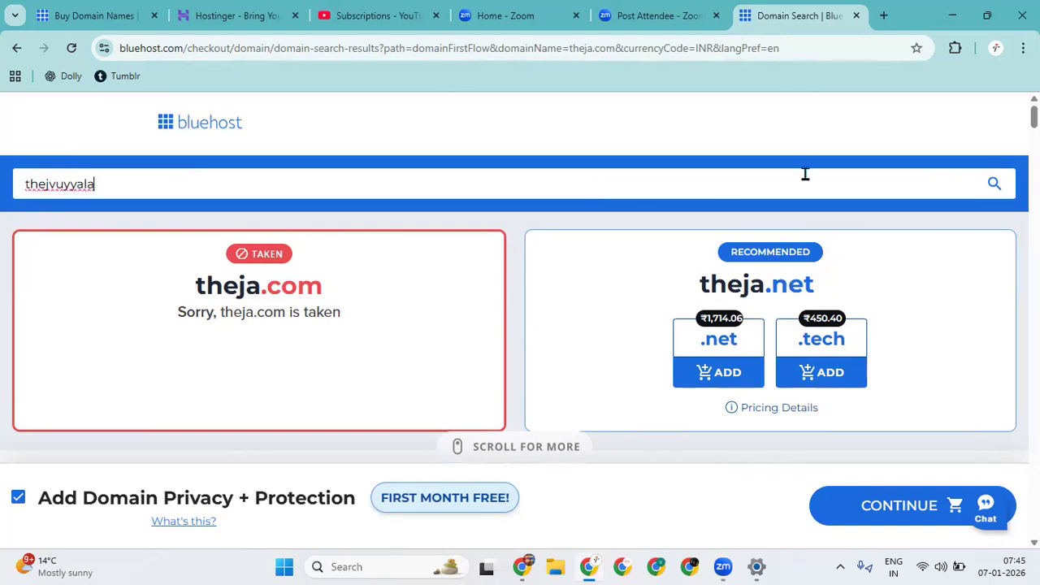
pyautogui.write('.com')
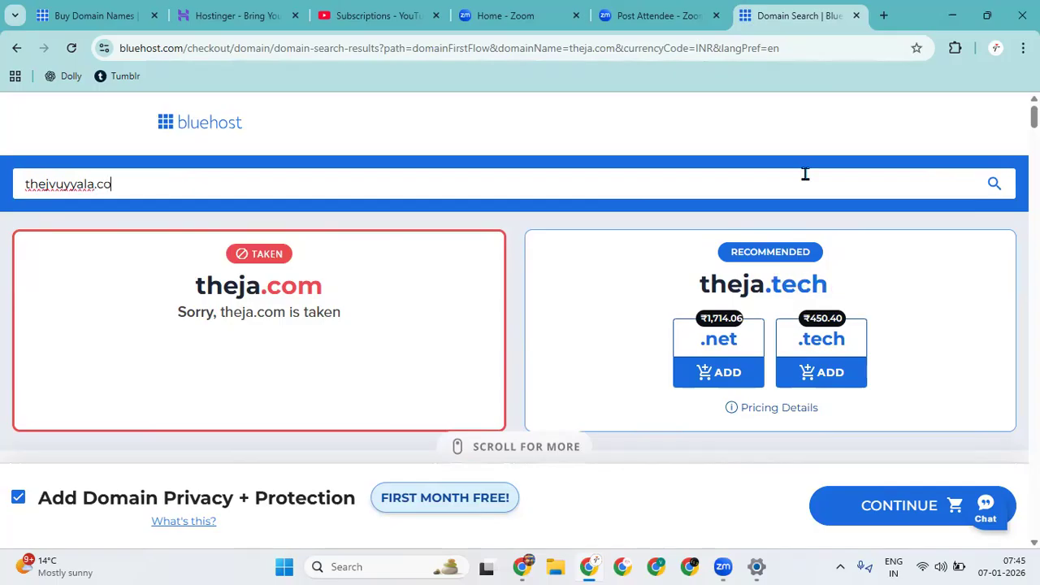
pyautogui.click(995, 183)
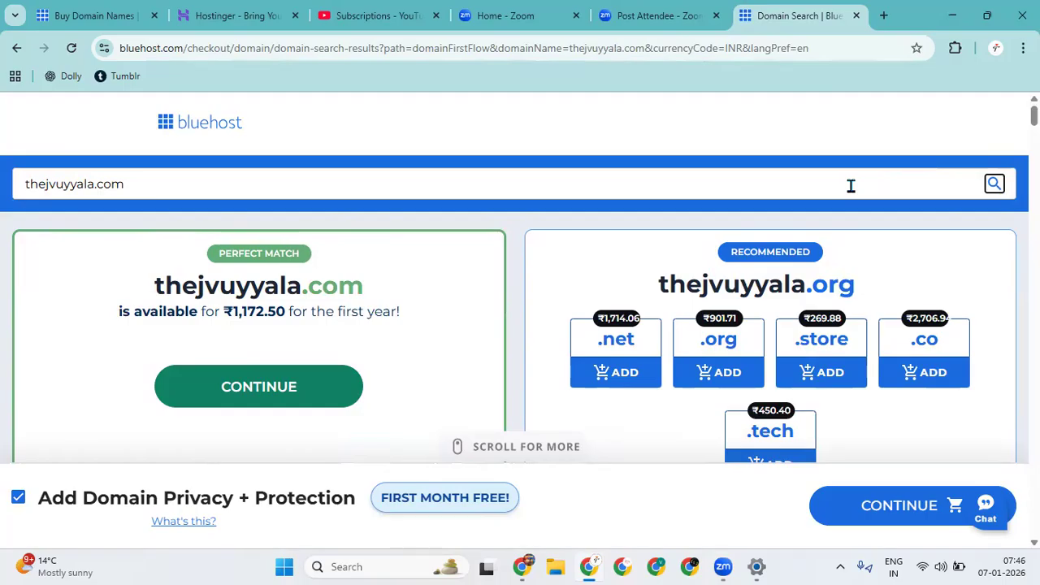
pyautogui.scroll(-2, 851, 185)
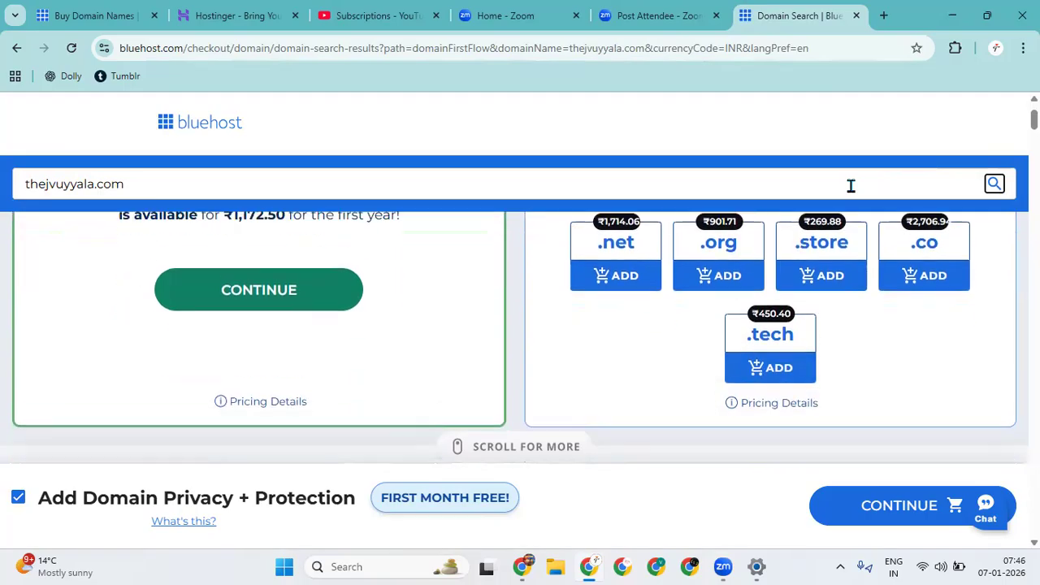
pyautogui.click(314, 276)
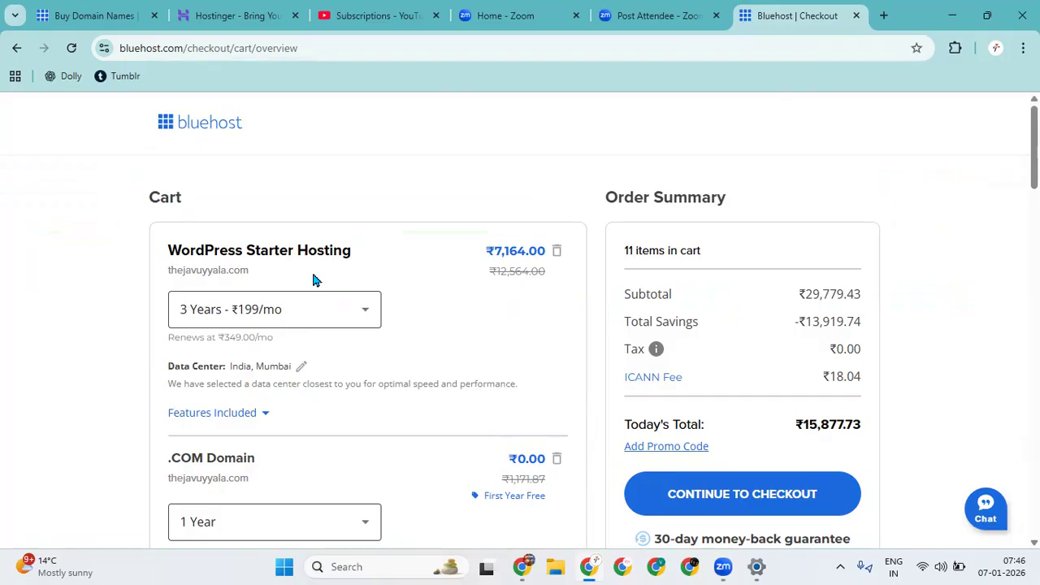
# Remove SiteLock Essentials and the .ONLINE domain from the cart, leaving 8 items at ₹10,497.39
pyautogui.scroll(-1, 315, 278)
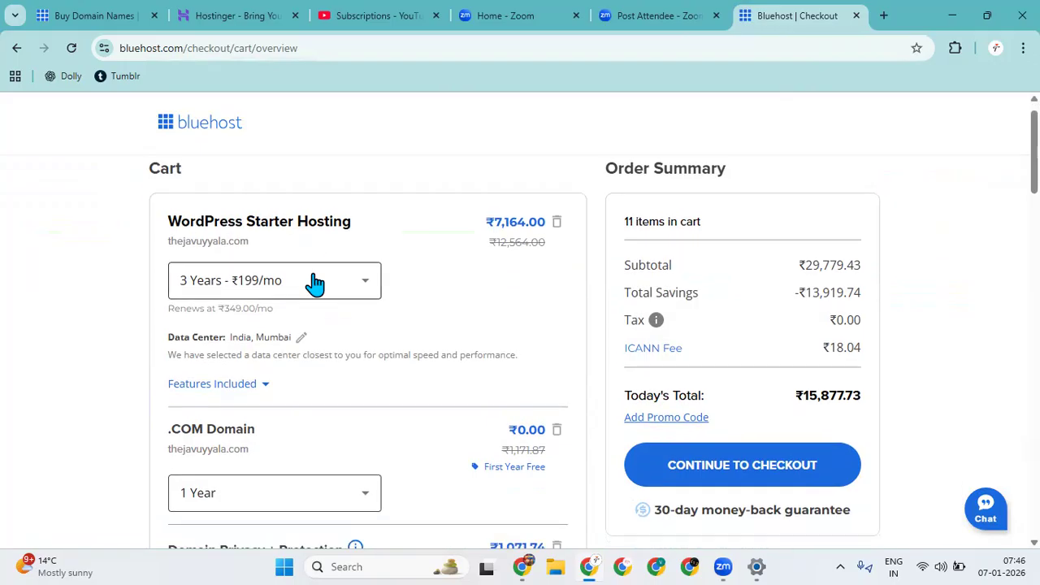
pyautogui.scroll(-3, 315, 281)
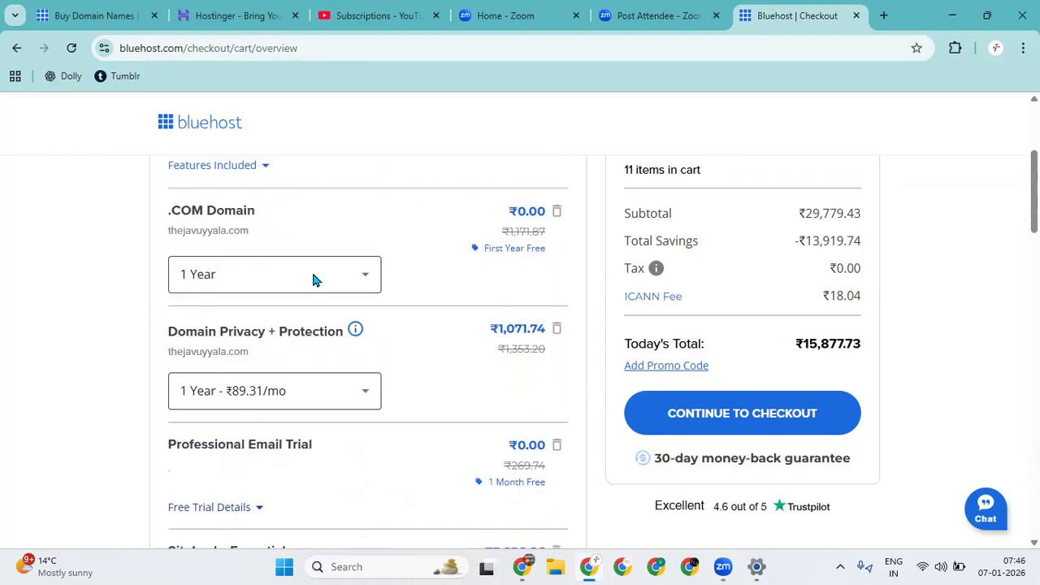
pyautogui.scroll(-1, 314, 280)
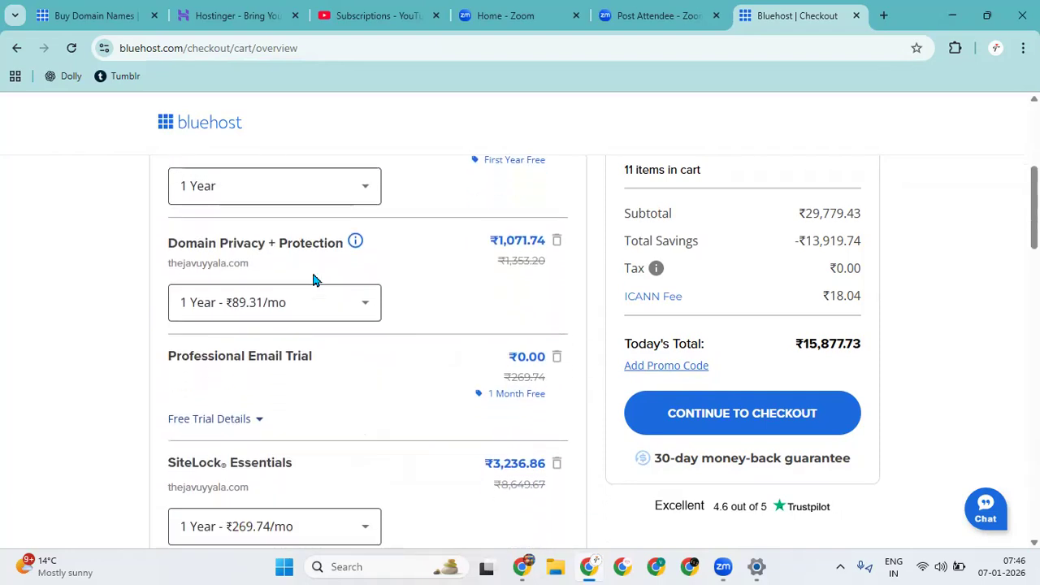
pyautogui.scroll(-2, 315, 280)
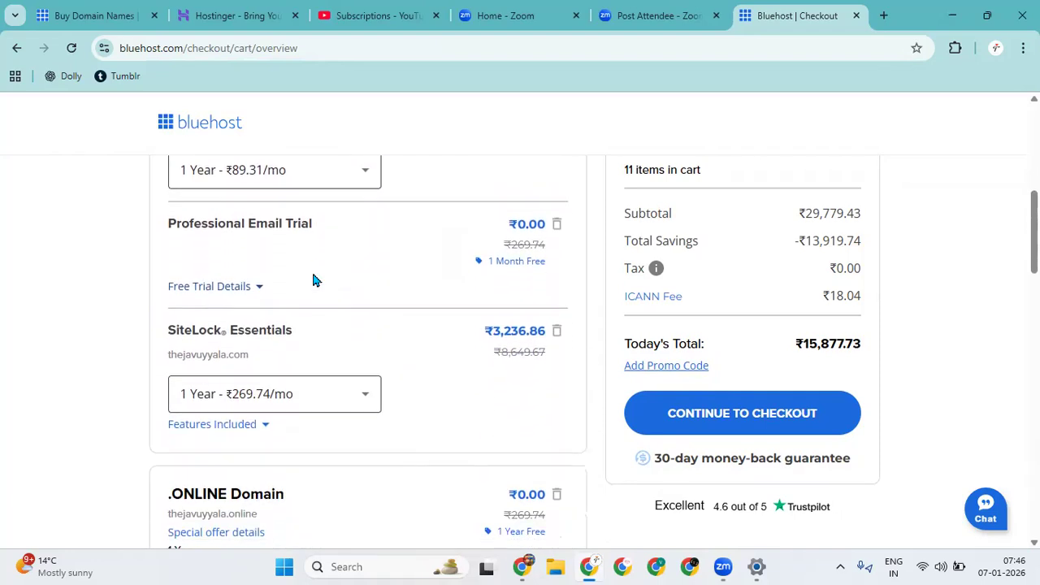
pyautogui.click(556, 332)
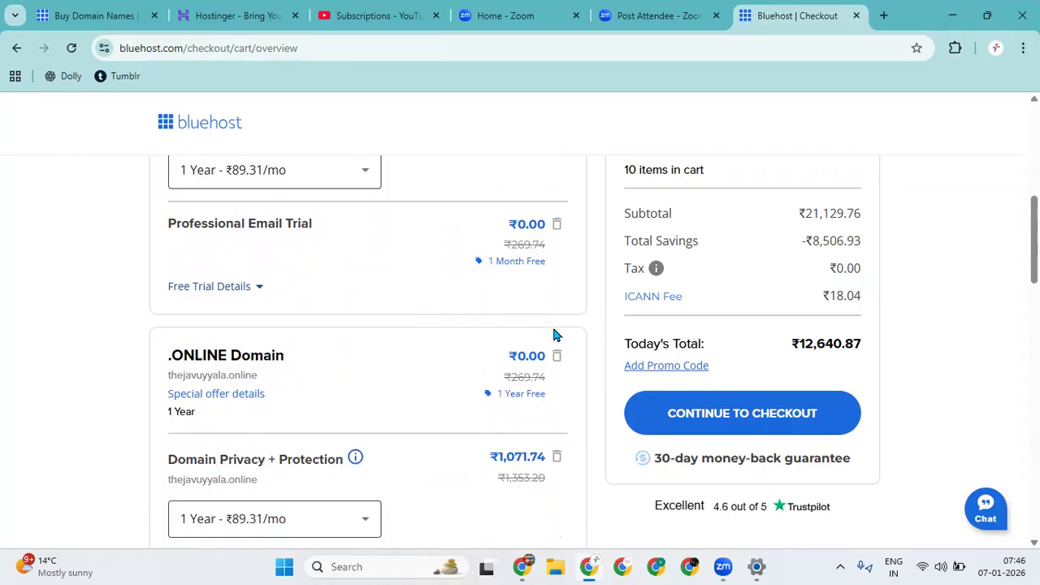
pyautogui.click(556, 284)
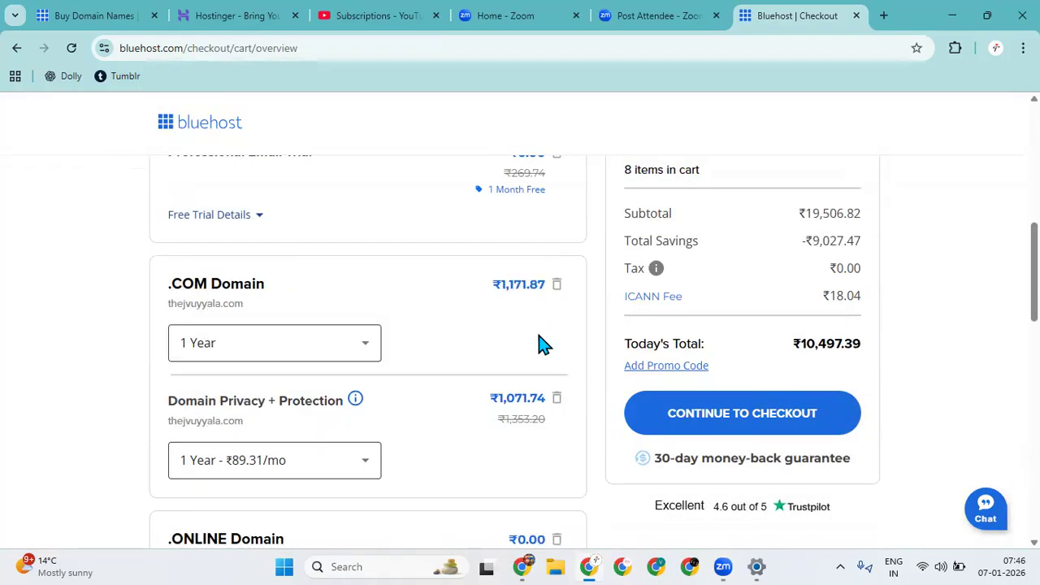
pyautogui.scroll(-1, 539, 334)
# Remove all three Domain Privacy + Protection items from the cart
pyautogui.click(557, 316)
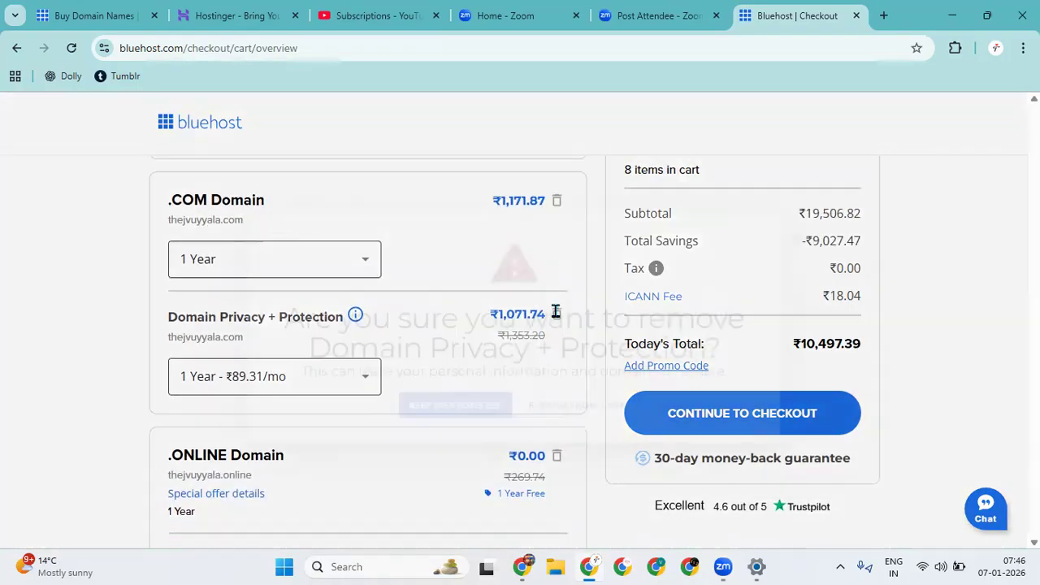
pyautogui.click(585, 417)
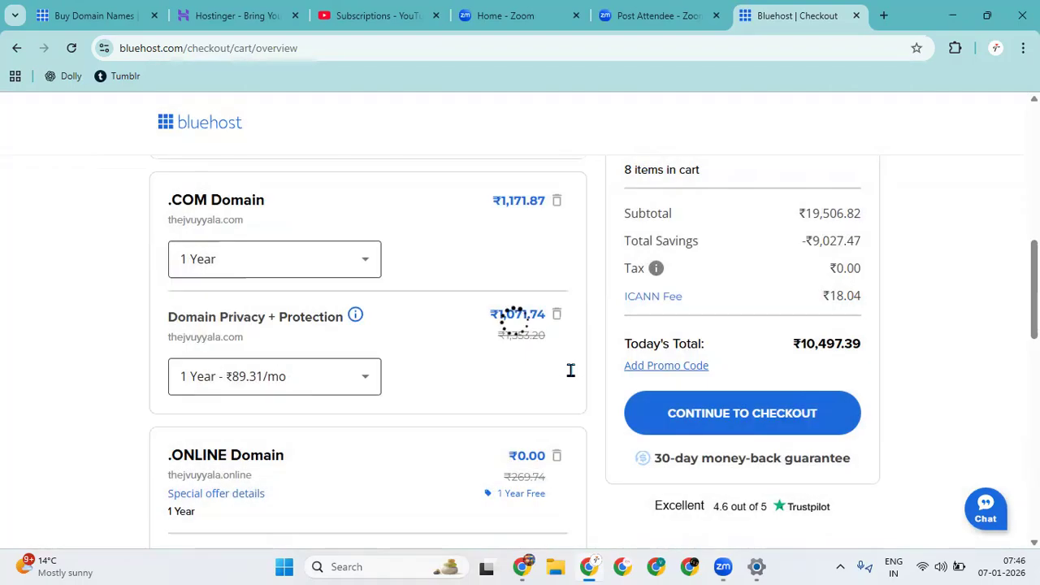
pyautogui.scroll(-2, 569, 365)
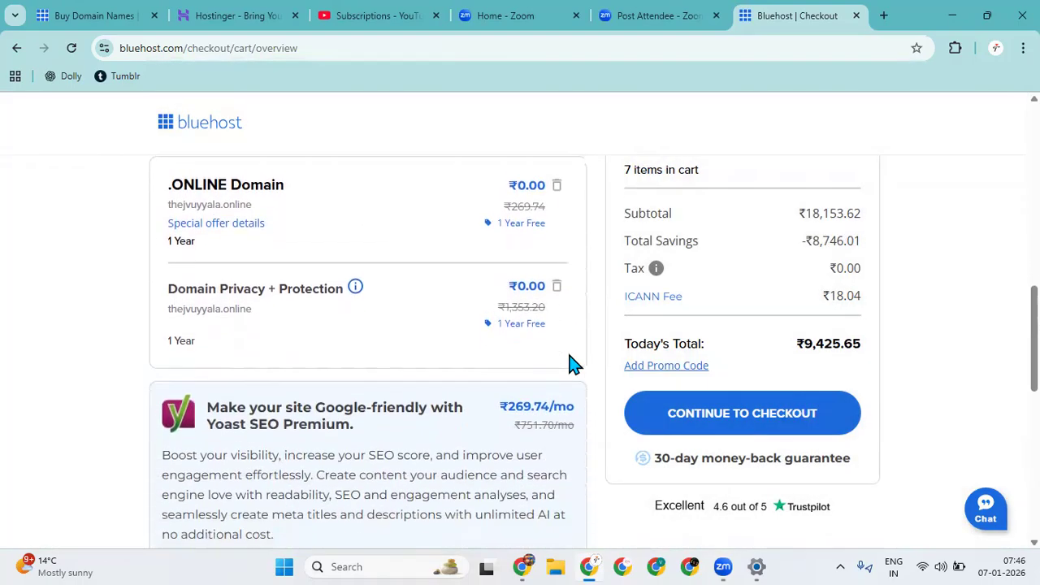
pyautogui.click(555, 286)
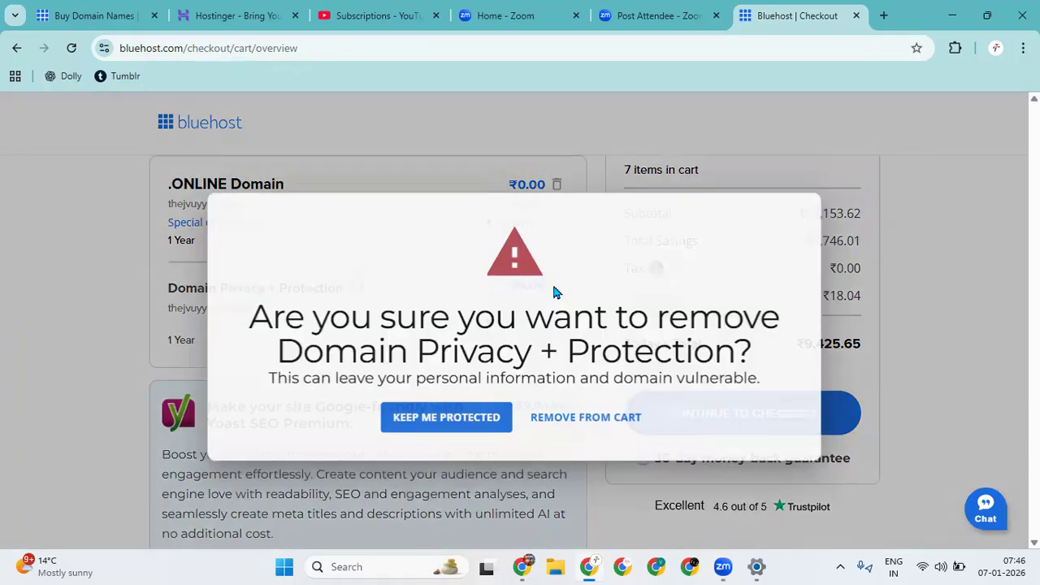
pyautogui.click(586, 417)
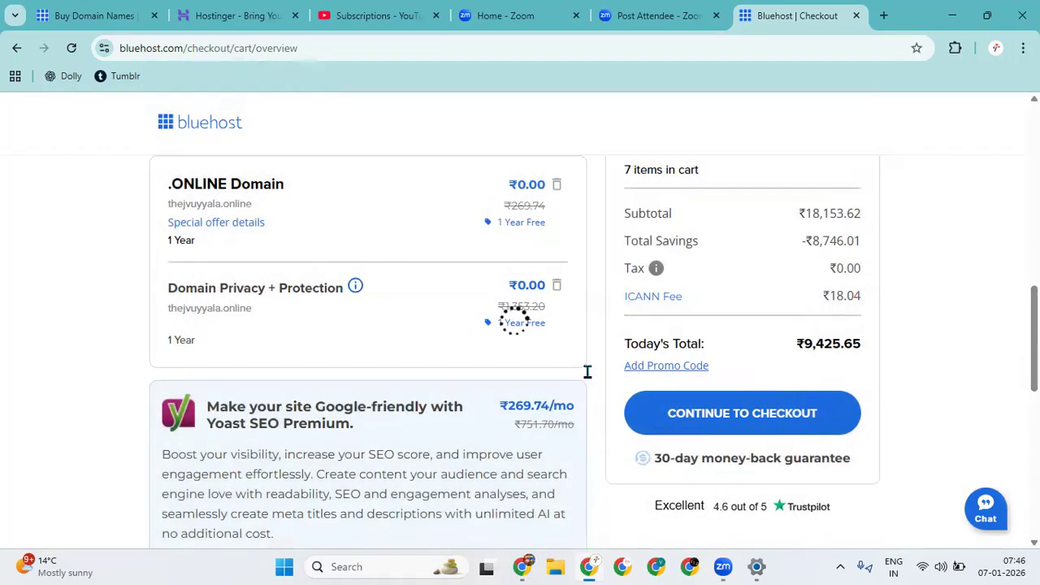
pyautogui.scroll(-2, 546, 378)
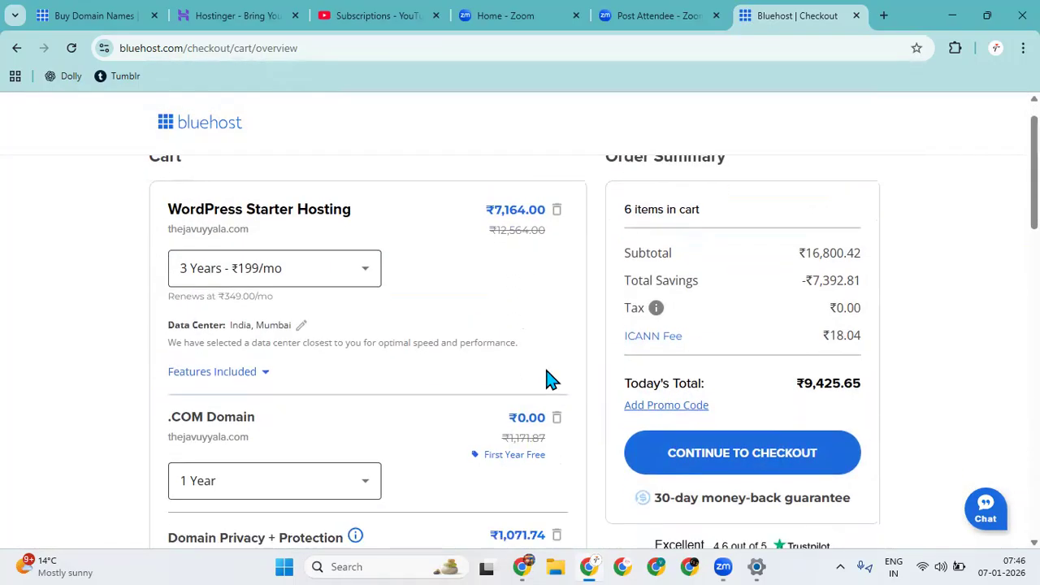
pyautogui.scroll(-2, 546, 376)
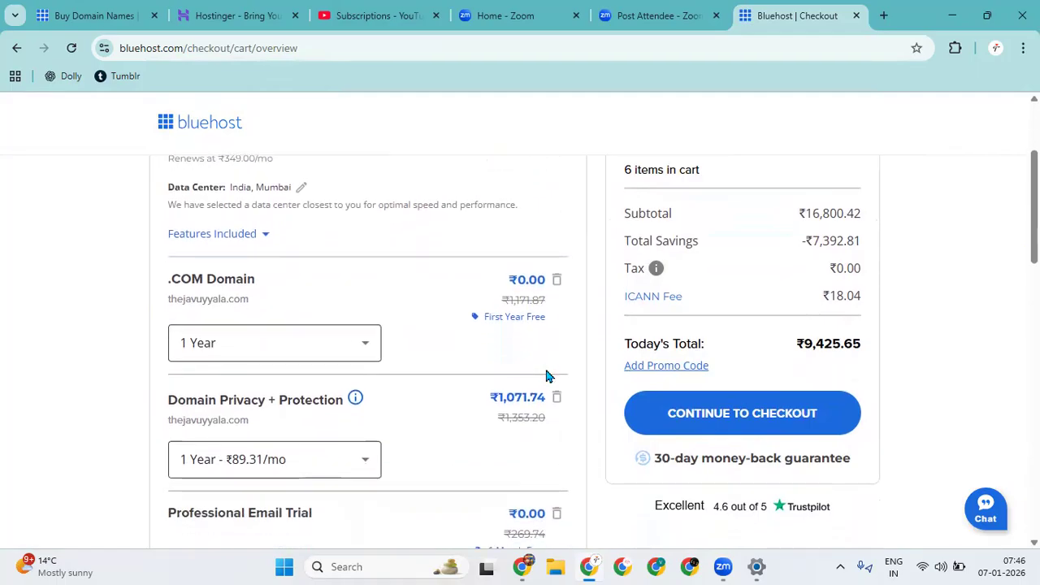
pyautogui.click(557, 358)
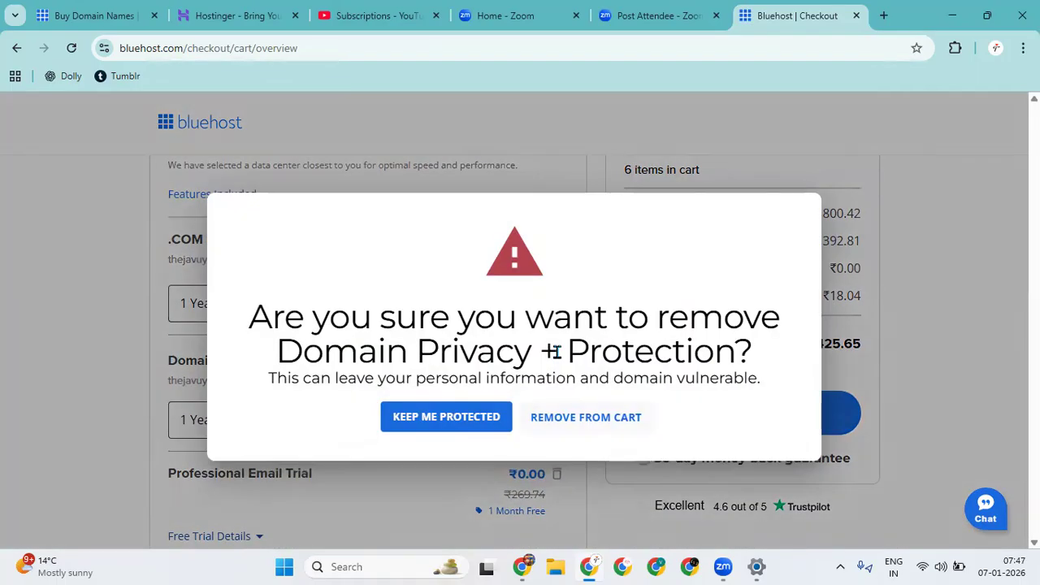
pyautogui.press('Tab')
pyautogui.press('Return')
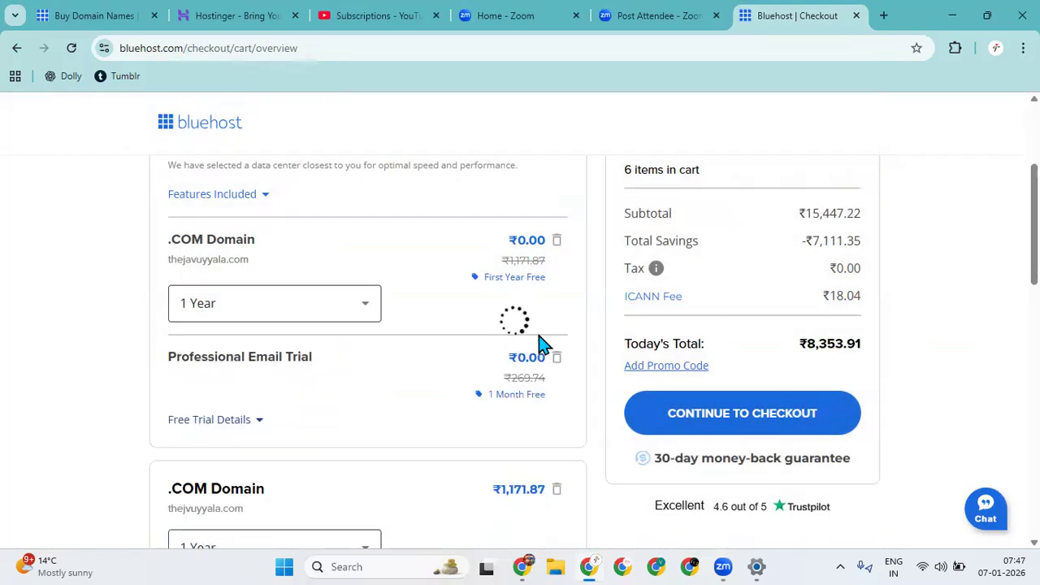
# Remove the Professional Email Trial and both .COM domains, leaving only hosting at ₹7,164.00
pyautogui.click(556, 282)
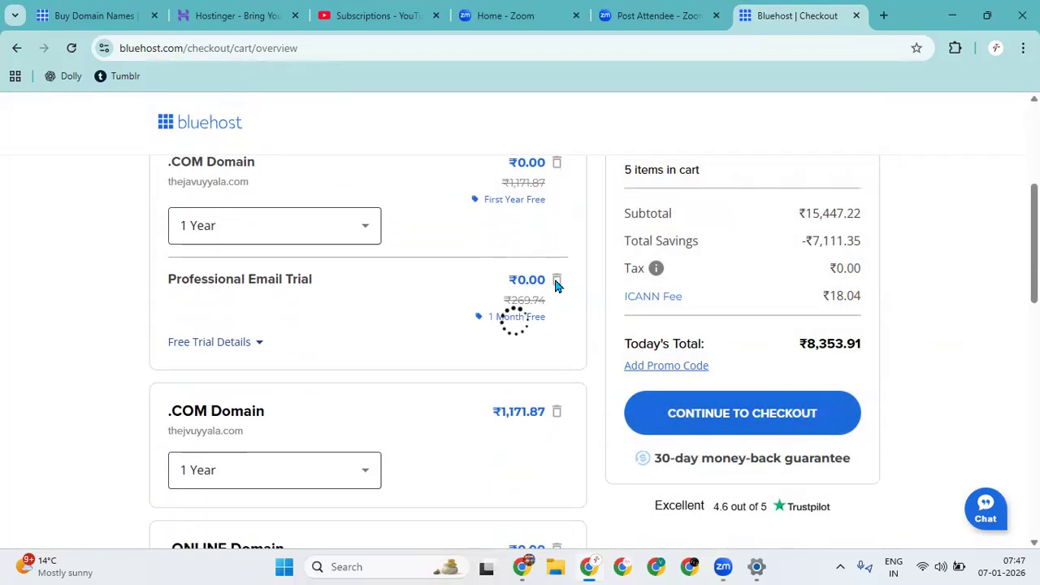
pyautogui.click(557, 165)
pyautogui.press('Tab')
pyautogui.press('Return')
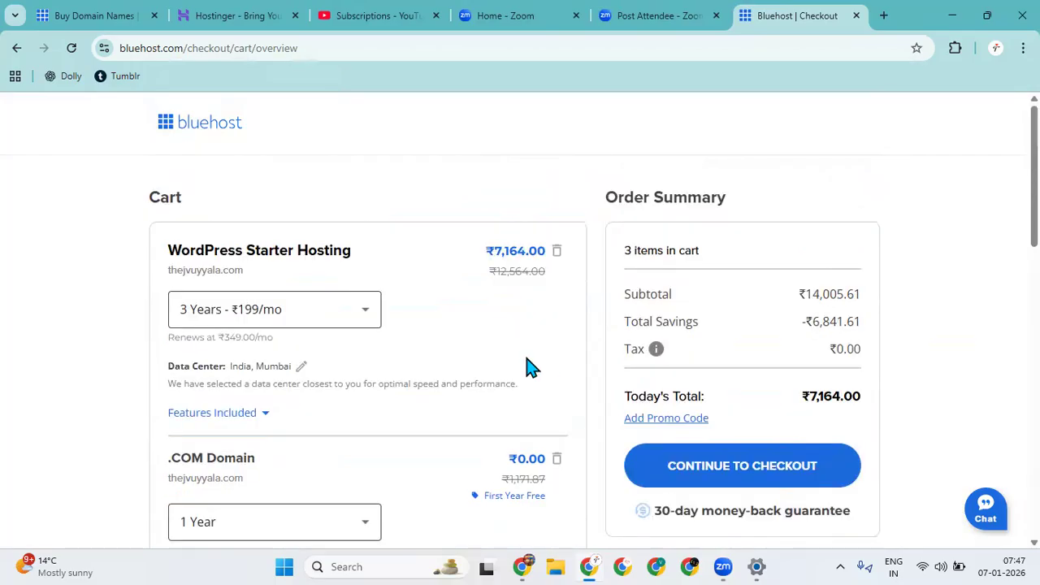
pyautogui.scroll(-2, 530, 363)
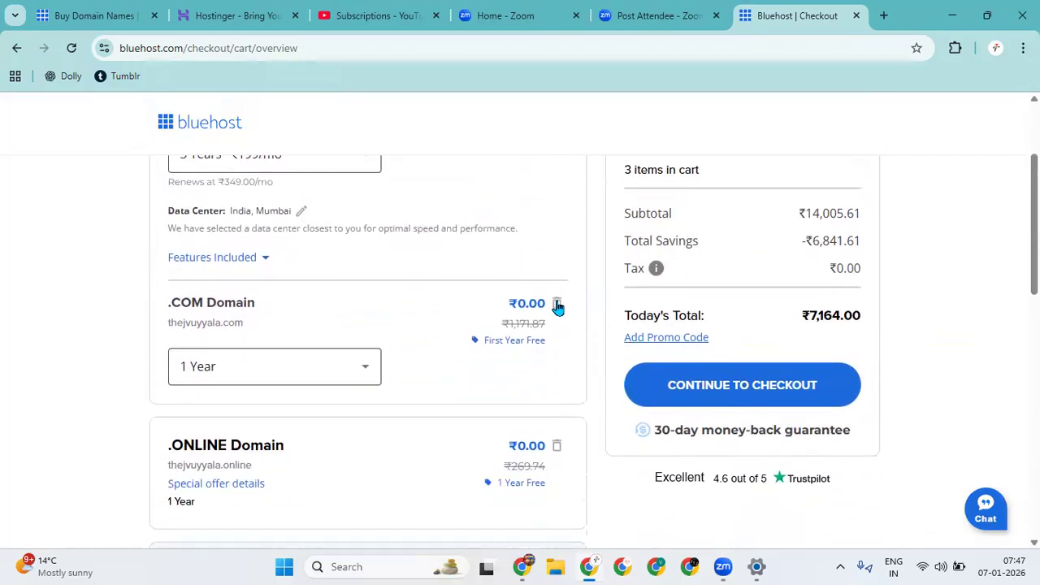
pyautogui.click(557, 303)
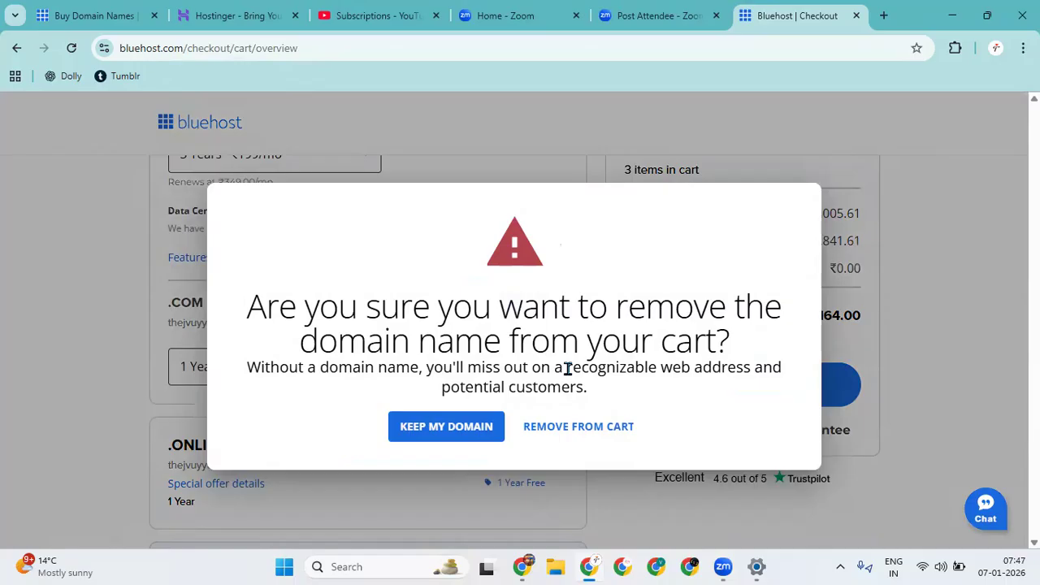
pyautogui.press('Tab')
pyautogui.press('Return')
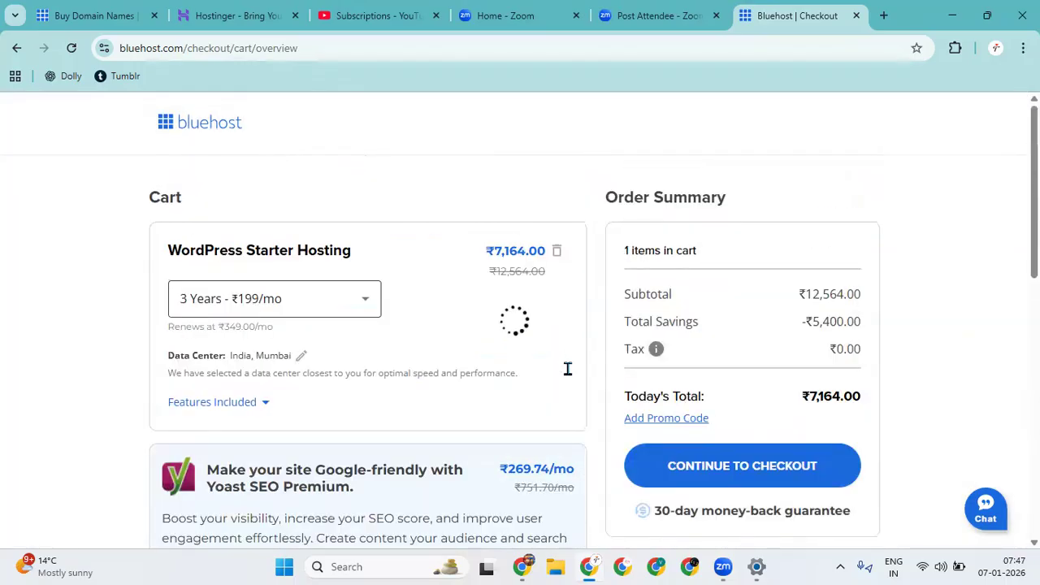
pyautogui.scroll(-3, 560, 365)
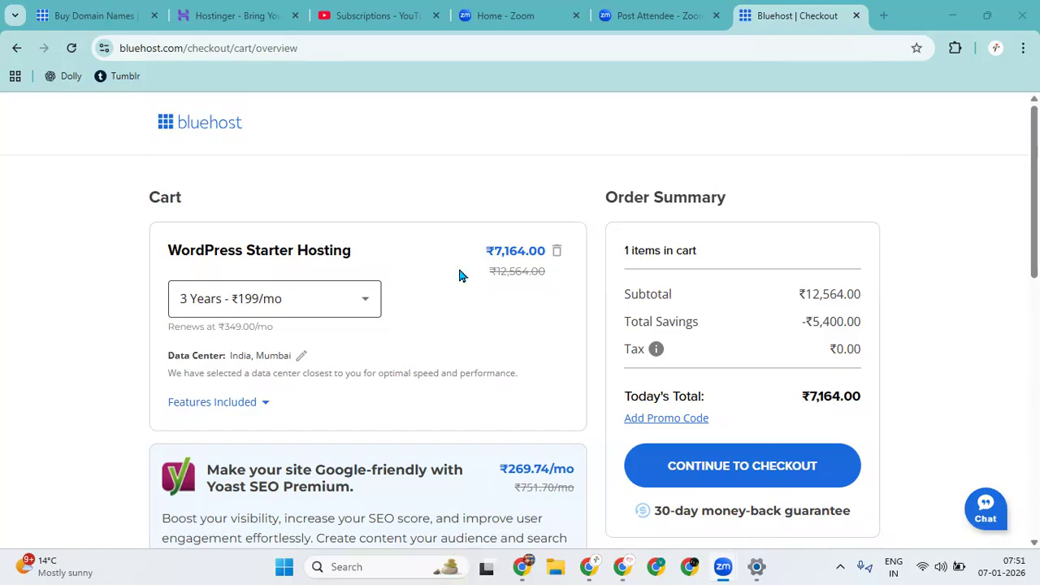
# Change WordPress Starter Hosting to the 1 Year term, making today's total ₹2,508.00
pyautogui.click(363, 303)
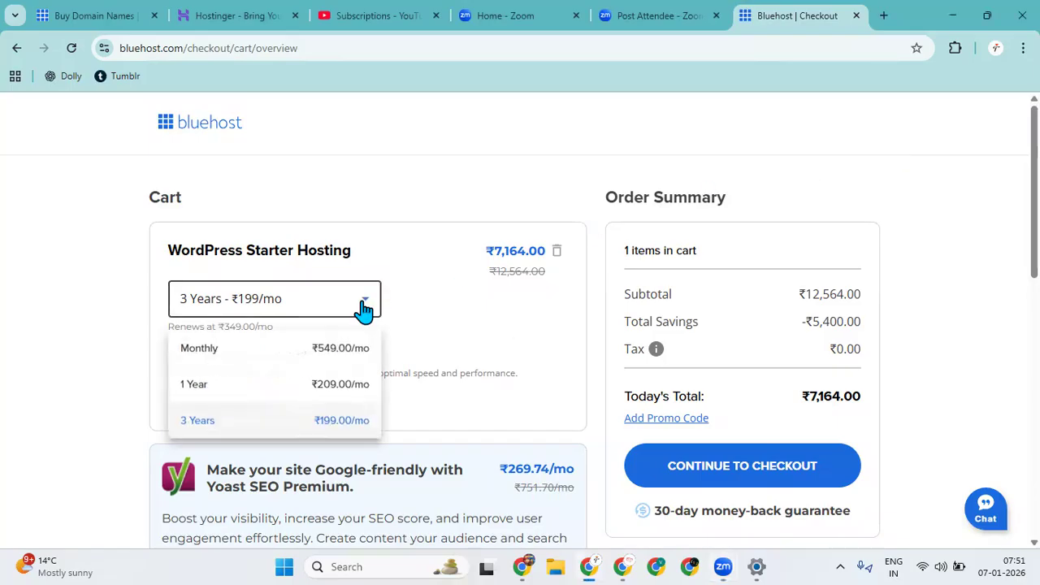
pyautogui.click(295, 379)
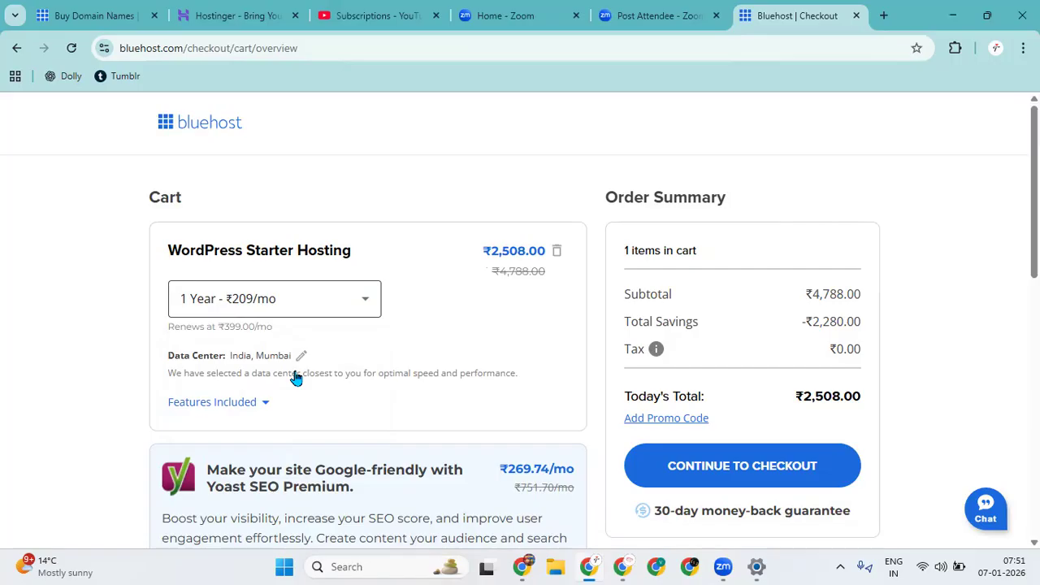
pyautogui.scroll(-2, 365, 341)
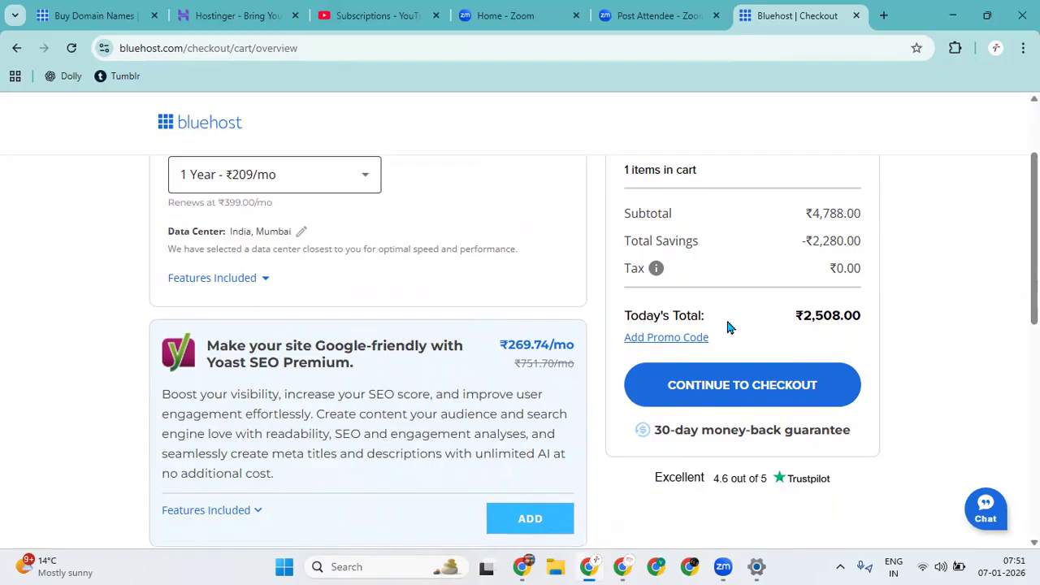
pyautogui.scroll(-1, 767, 322)
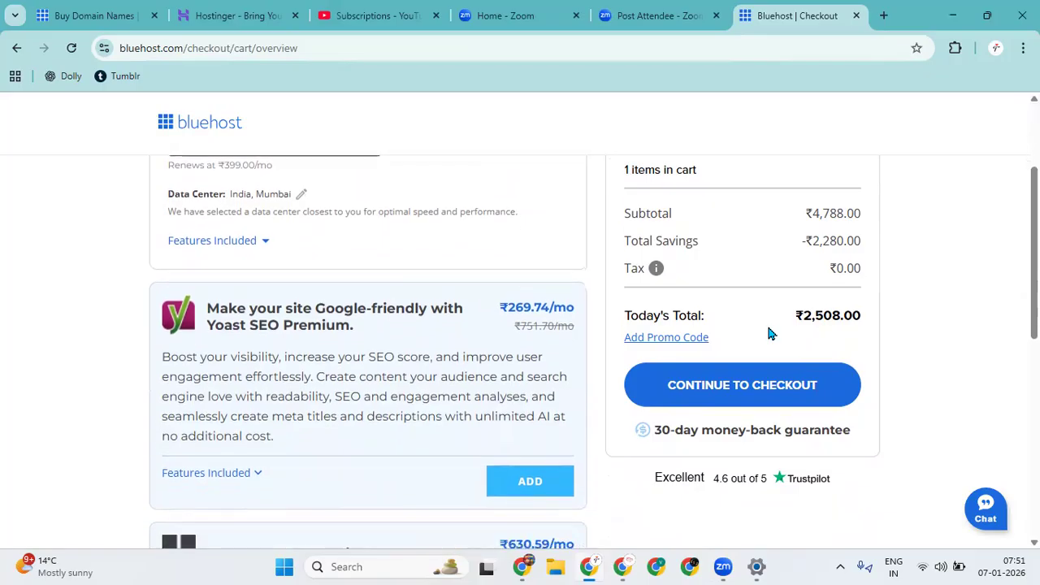
pyautogui.scroll(-1, 768, 329)
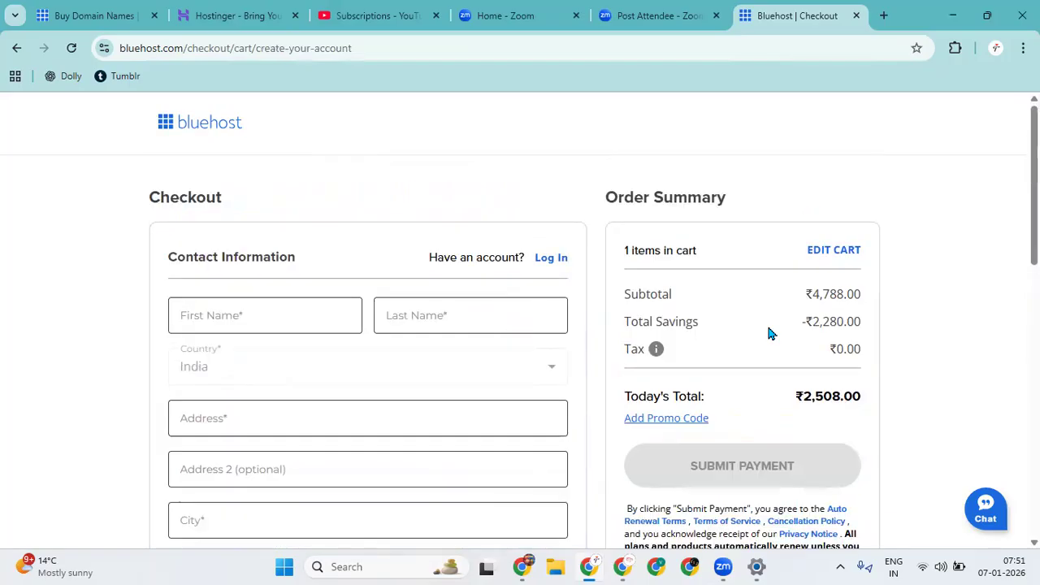
# Step through the checkout's first name, address, e-mail and VAT/GST fields, leaving them empty
pyautogui.scroll(-1, 767, 323)
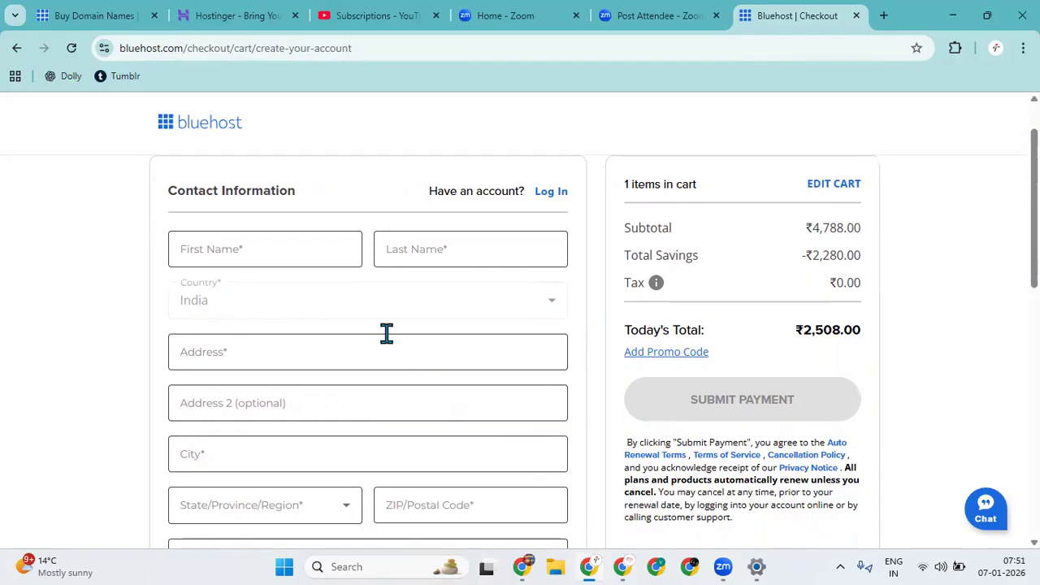
pyautogui.click(279, 242)
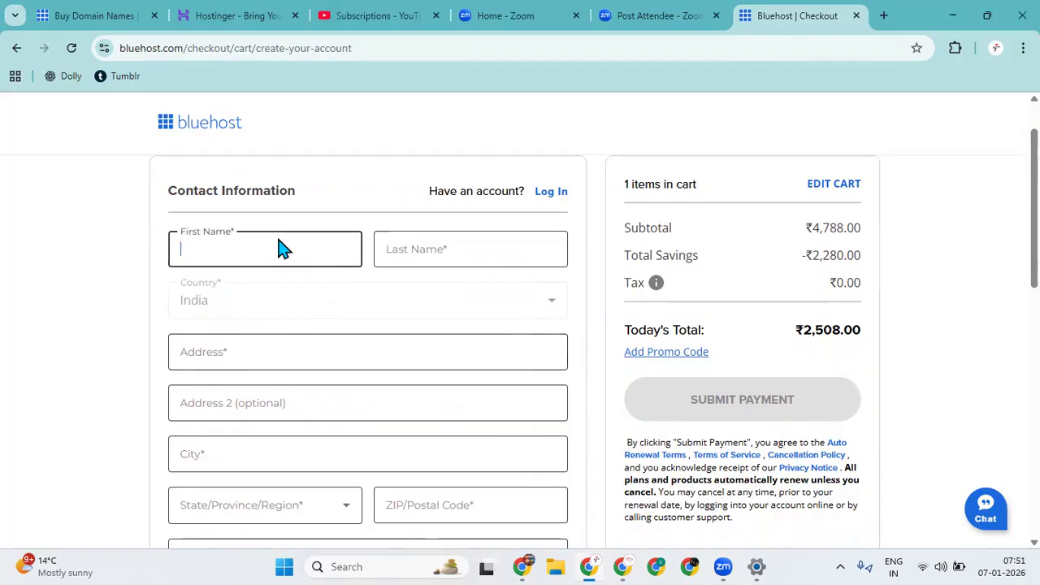
pyautogui.click(275, 286)
pyautogui.scroll(-1, 275, 290)
pyautogui.click(282, 275)
pyautogui.scroll(-1, 285, 281)
pyautogui.scroll(-1, 283, 284)
pyautogui.click(281, 282)
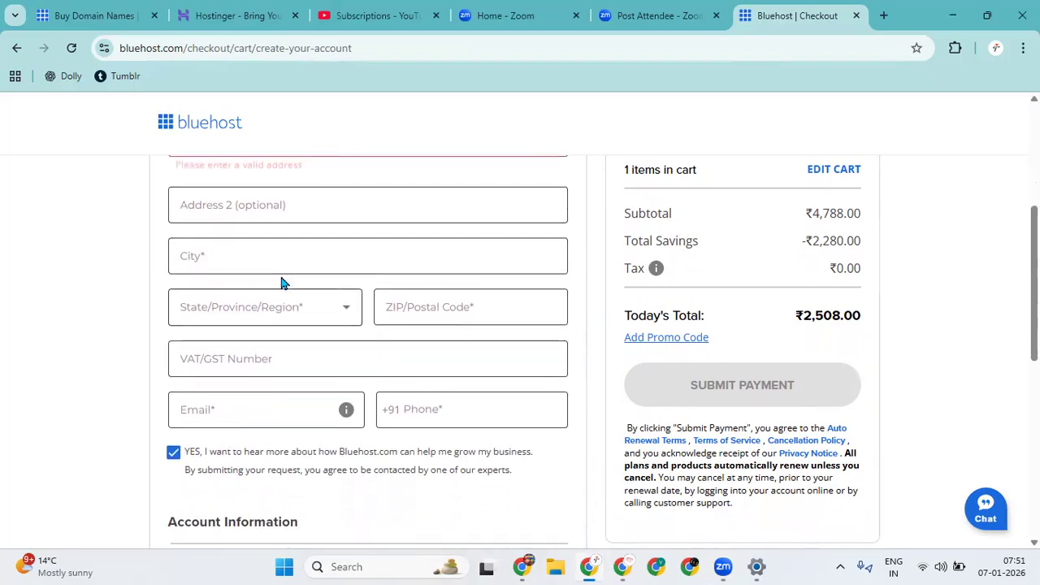
pyautogui.scroll(-1, 281, 329)
pyautogui.click(280, 330)
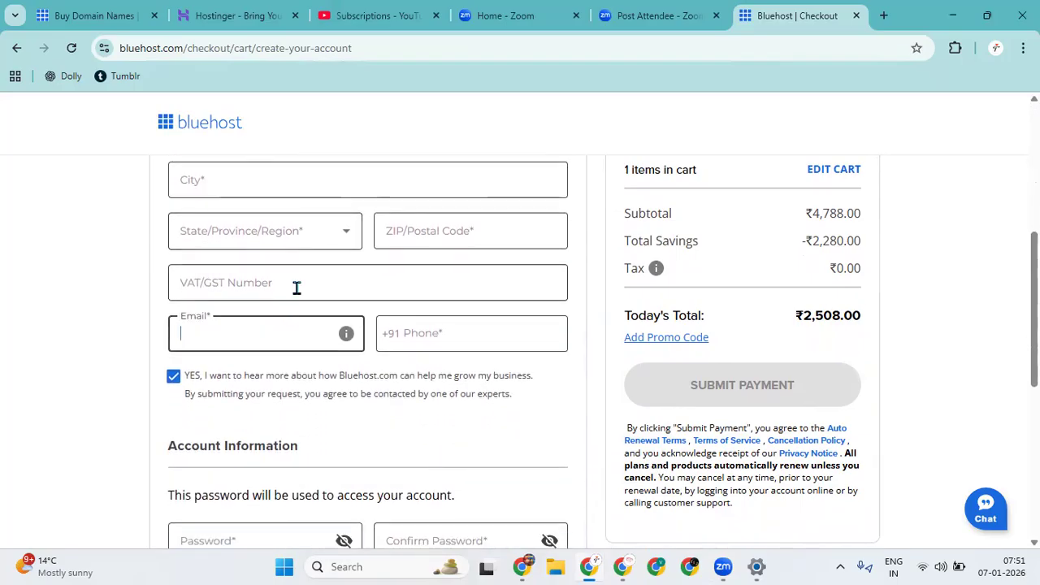
pyautogui.click(295, 287)
pyautogui.scroll(-1, 330, 319)
pyautogui.scroll(-2, 329, 319)
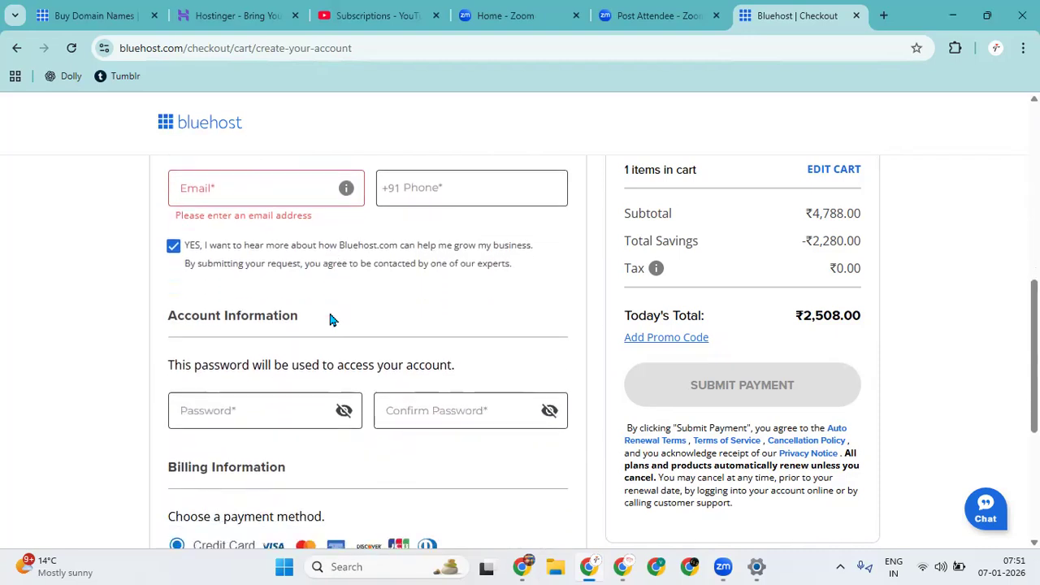
# Select UPI as the payment method, leaving the password blank, and return to the top
pyautogui.click(347, 344)
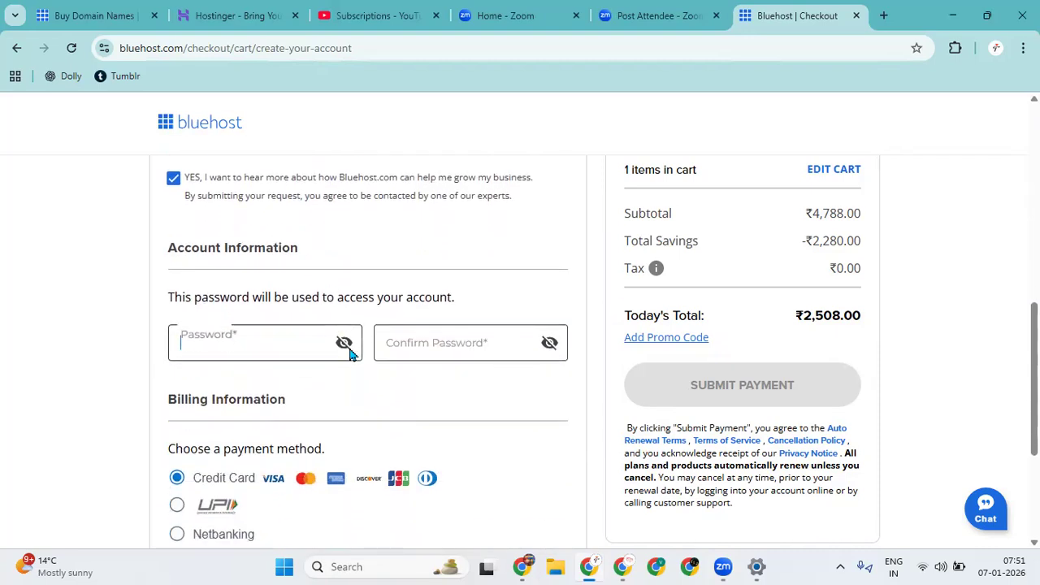
pyautogui.scroll(-2, 348, 344)
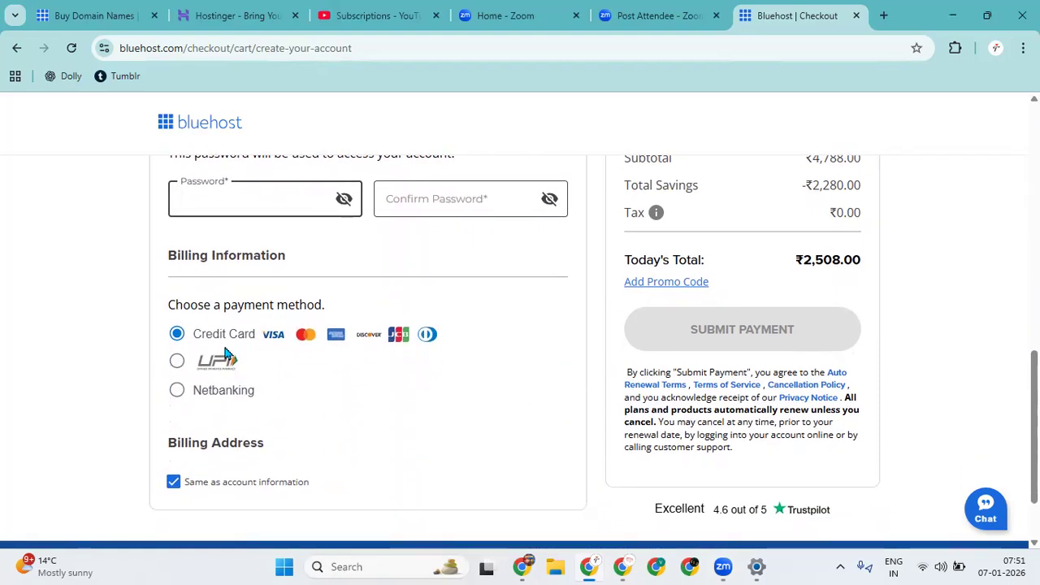
pyautogui.click(178, 367)
pyautogui.scroll(-2, 178, 366)
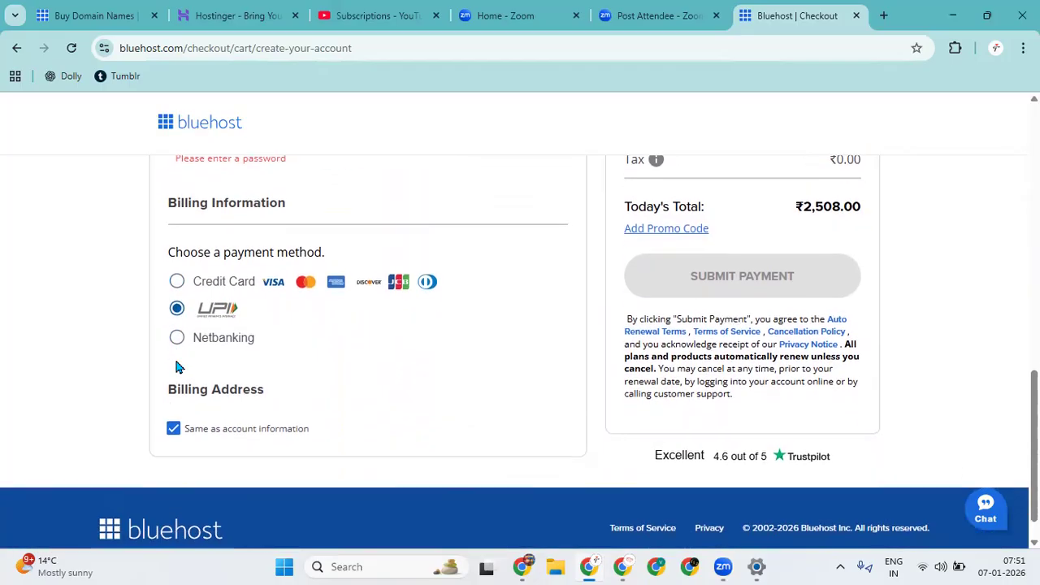
pyautogui.scroll(5, 176, 364)
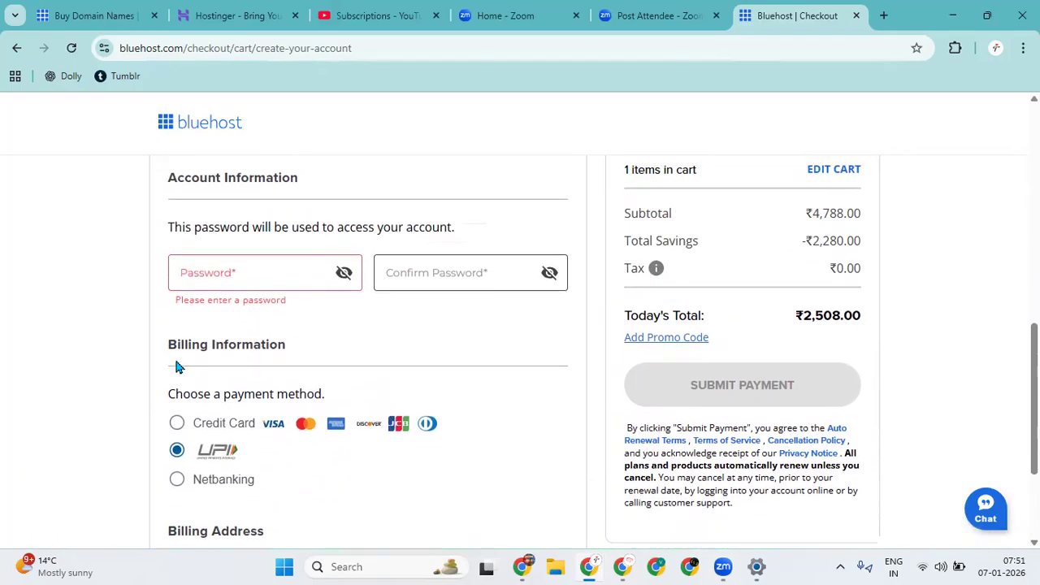
pyautogui.scroll(6, 176, 366)
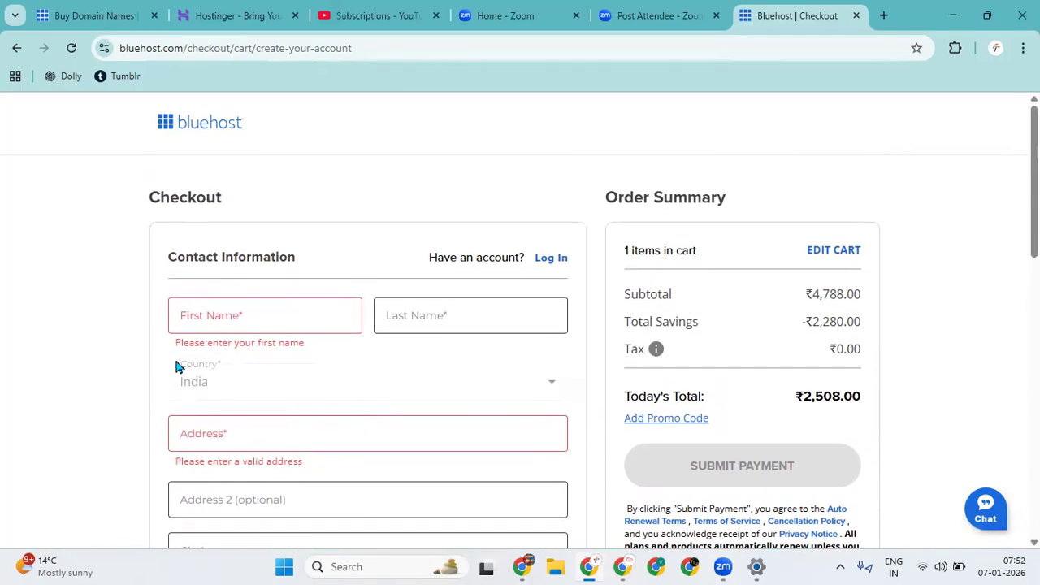
# Return to the Bluehost home page and open WordPress Hosting, jumping to its plan cards
pyautogui.click(208, 121)
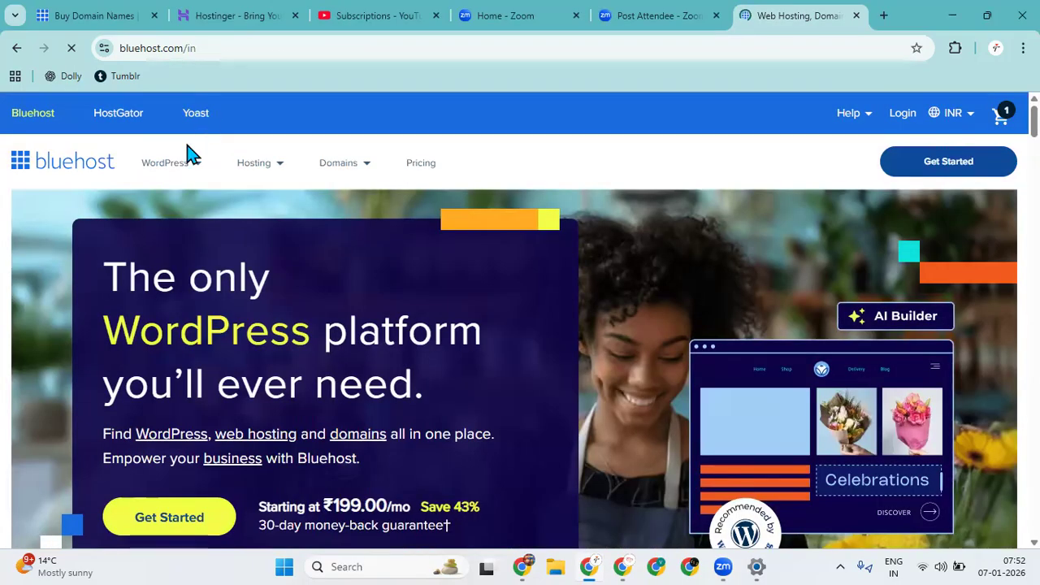
pyautogui.moveTo(187, 154)
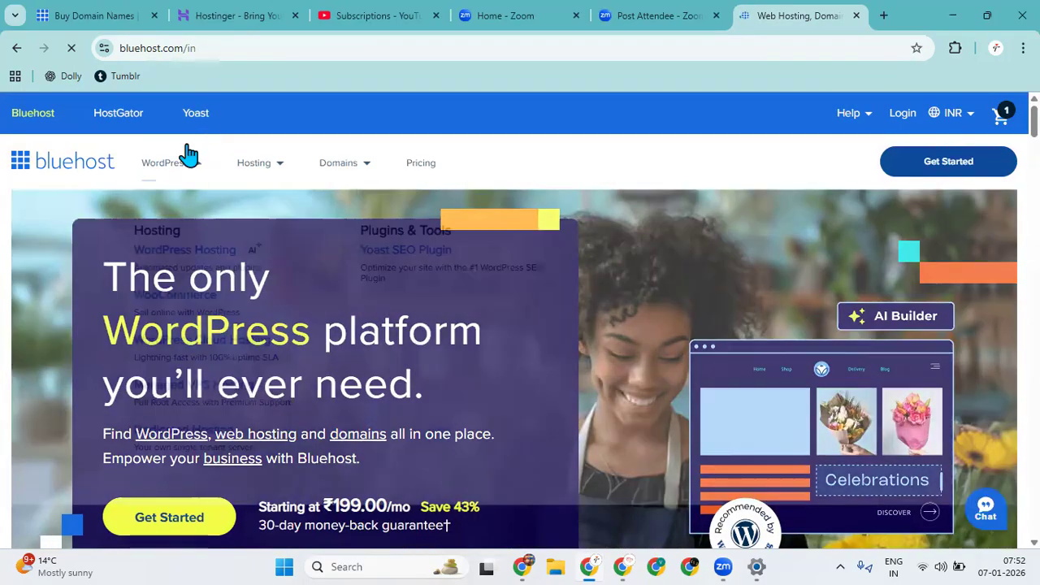
pyautogui.click(181, 253)
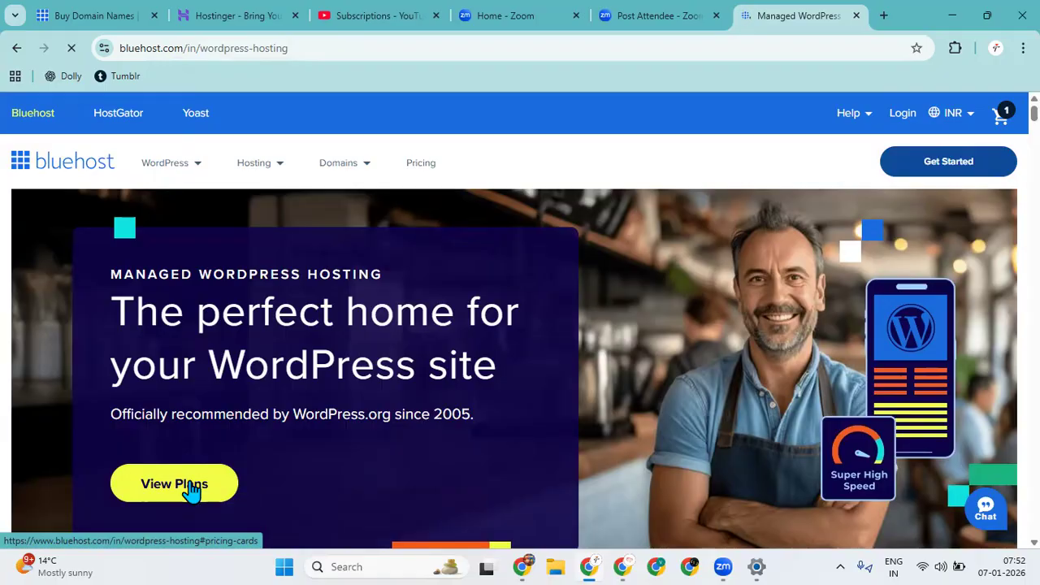
pyautogui.scroll(-1, 192, 486)
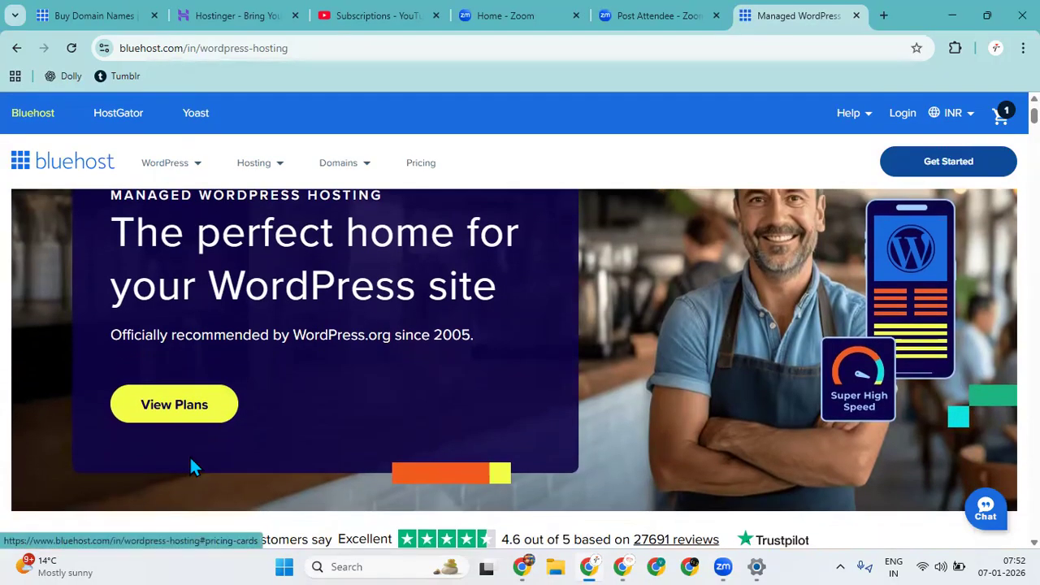
pyautogui.click(192, 462)
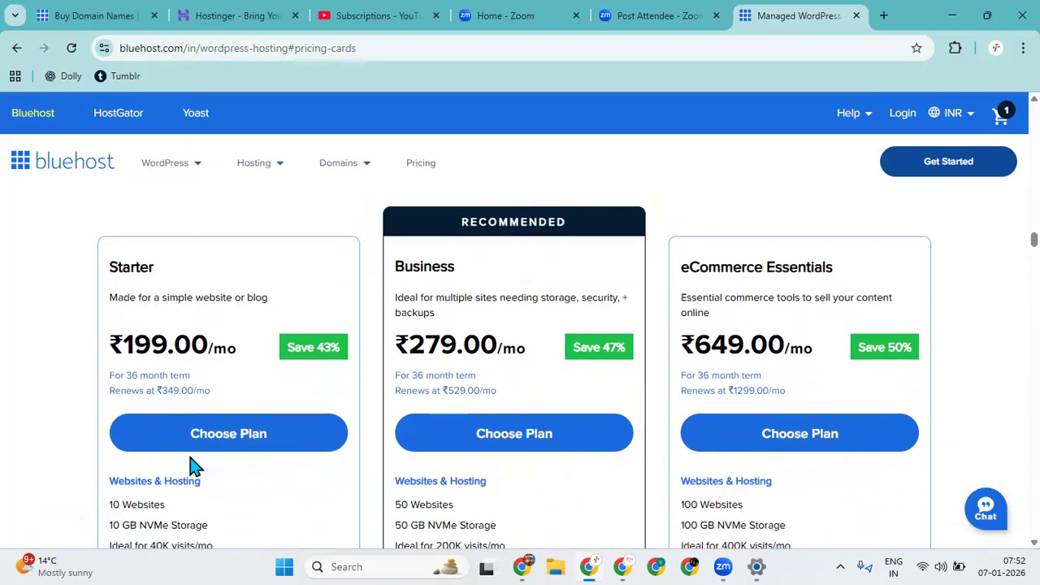
# Scroll through Starter ₹199, Business ₹279 and eCommerce Essentials ₹649 plan features and prices
pyautogui.scroll(-2, 191, 465)
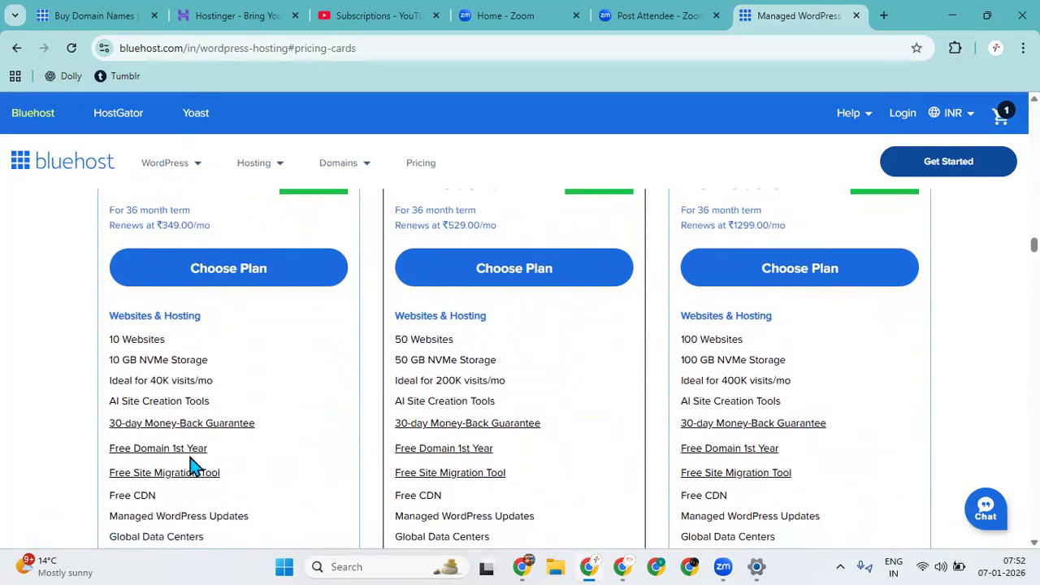
pyautogui.scroll(1, 192, 465)
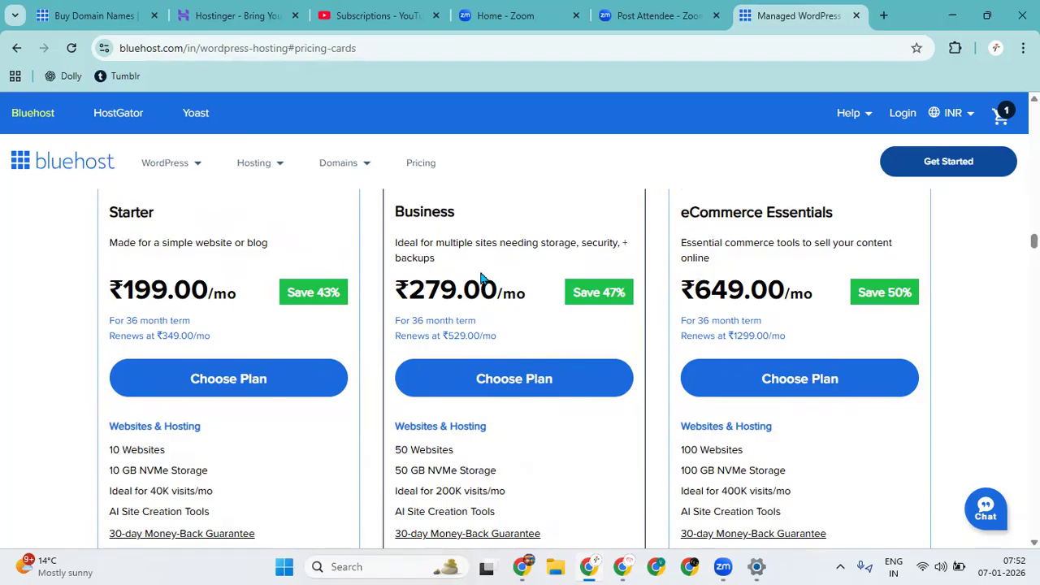
pyautogui.scroll(-2, 482, 278)
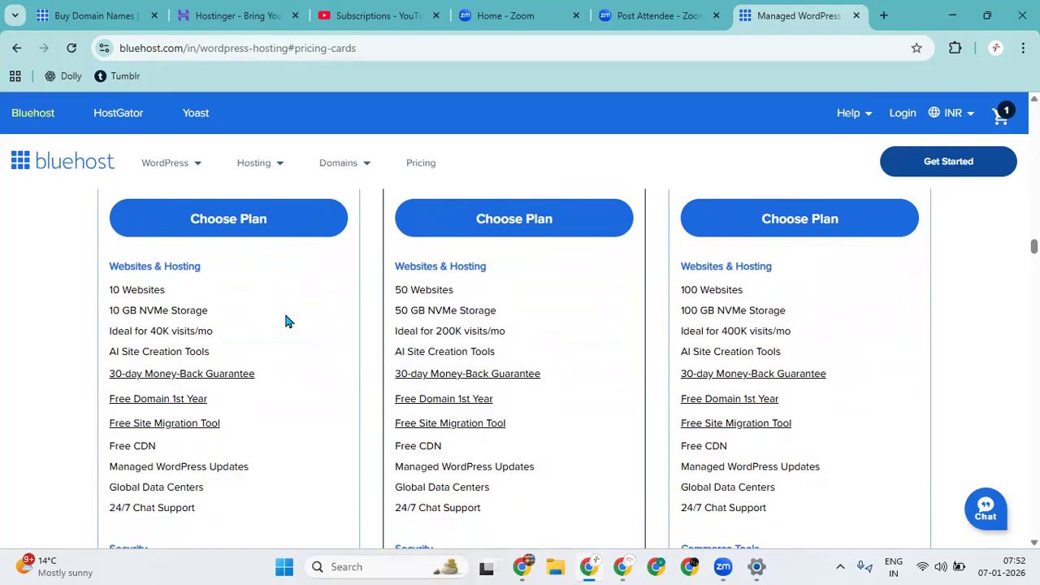
pyautogui.scroll(-1, 285, 321)
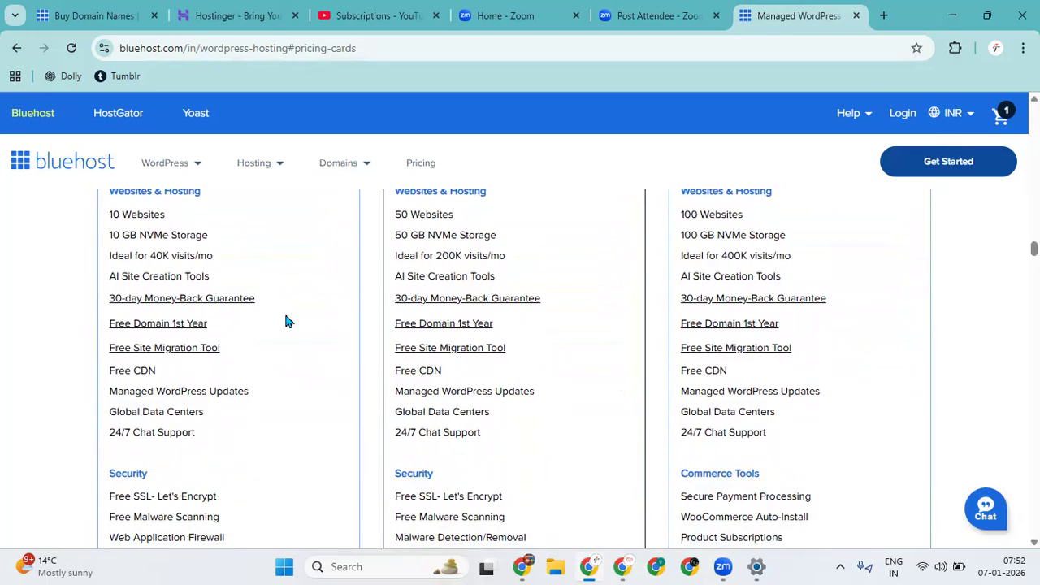
pyautogui.scroll(-1, 285, 321)
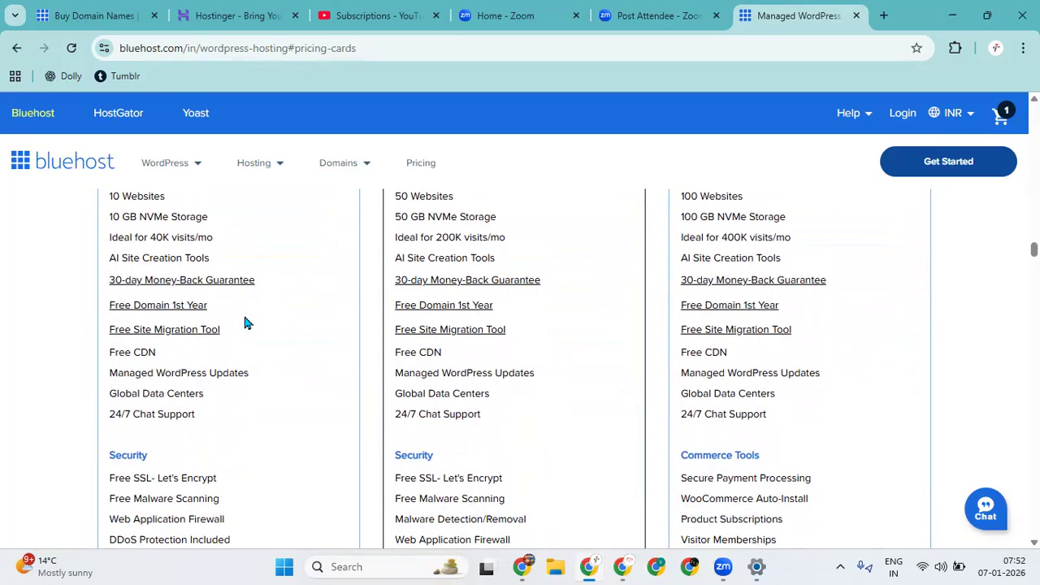
pyautogui.scroll(2, 245, 323)
pyautogui.scroll(1, 244, 322)
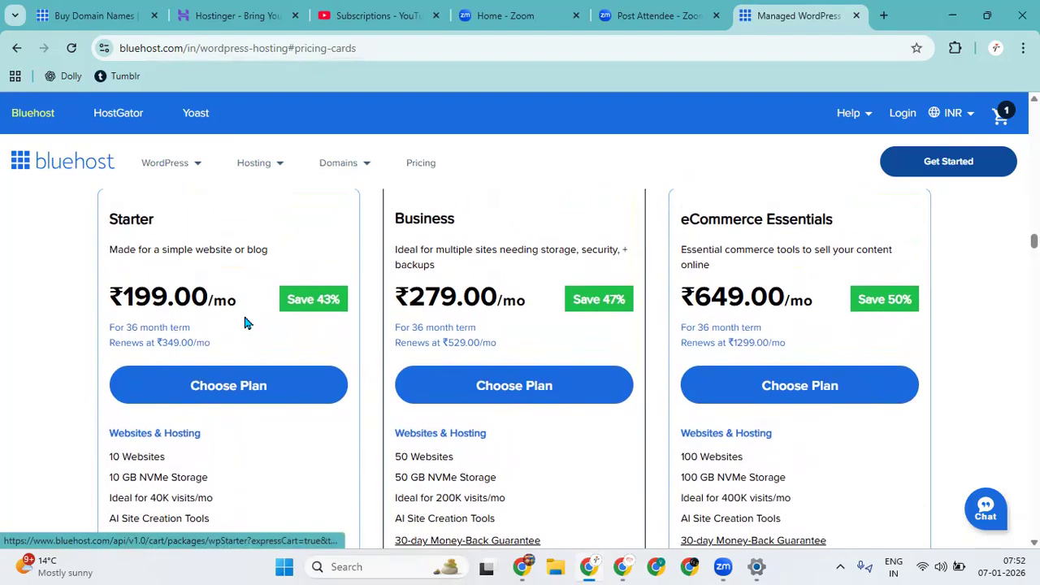
pyautogui.scroll(-2, 244, 322)
pyautogui.scroll(-2, 244, 322)
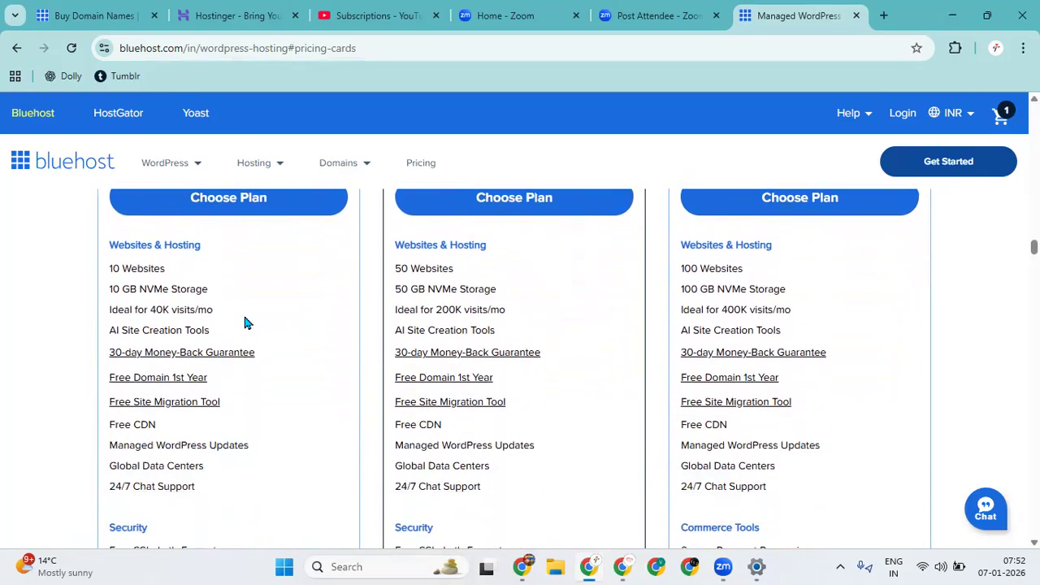
pyautogui.scroll(-2, 246, 322)
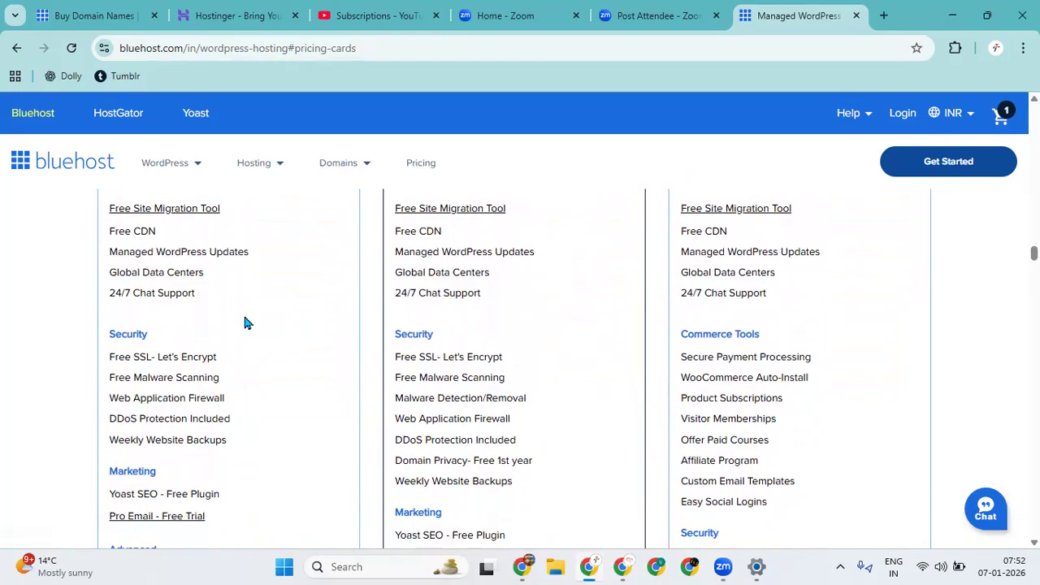
pyautogui.scroll(-3, 218, 330)
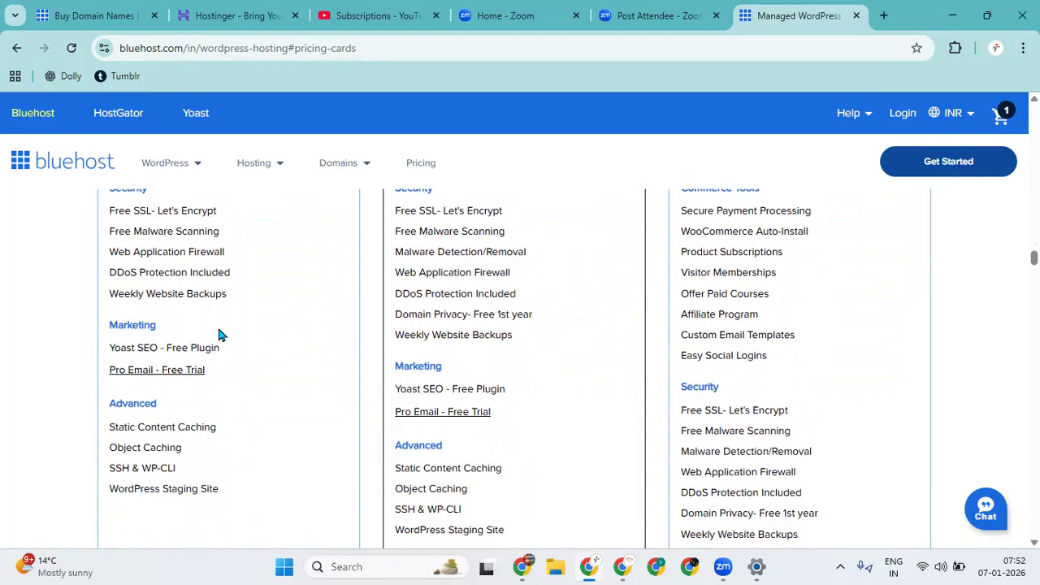
pyautogui.scroll(-5, 219, 335)
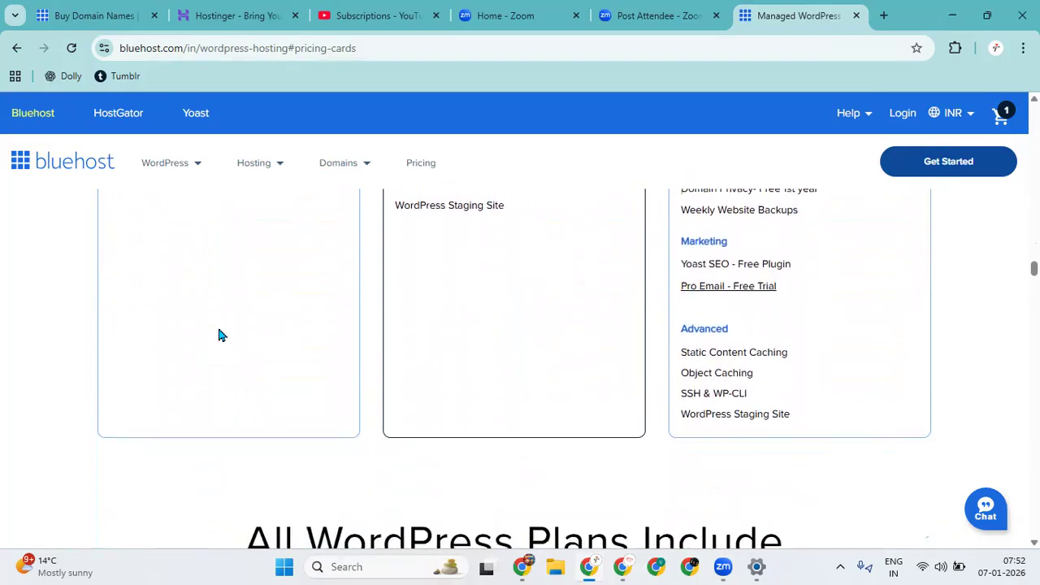
pyautogui.scroll(-4, 219, 335)
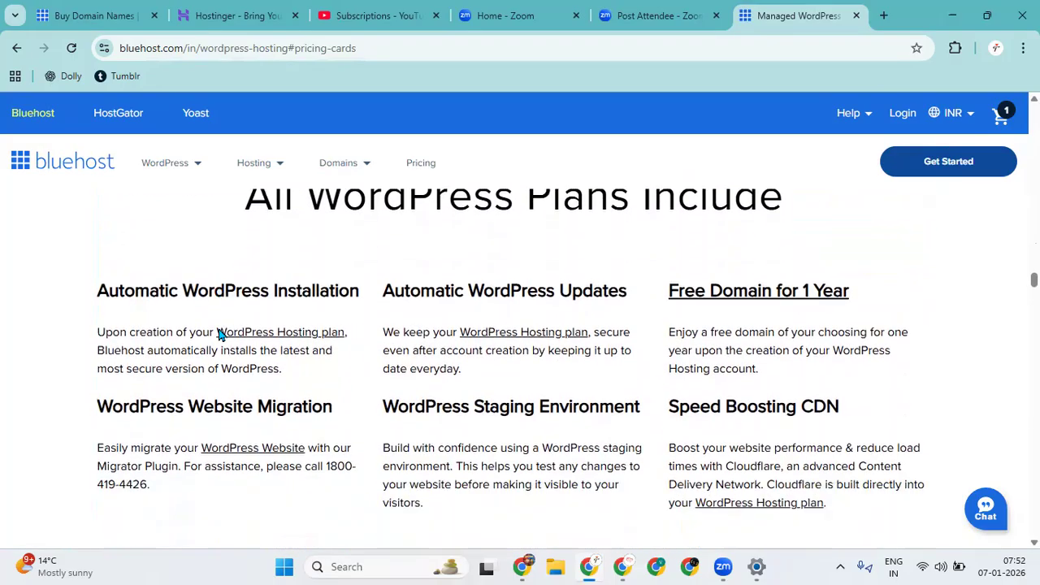
pyautogui.scroll(-2, 218, 330)
pyautogui.scroll(4, 219, 333)
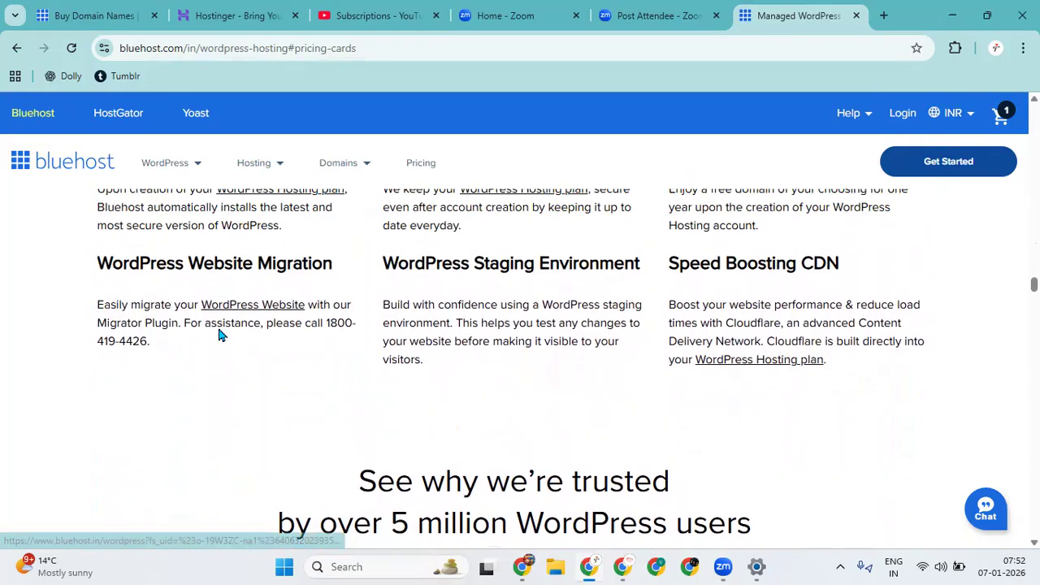
pyautogui.scroll(8, 220, 335)
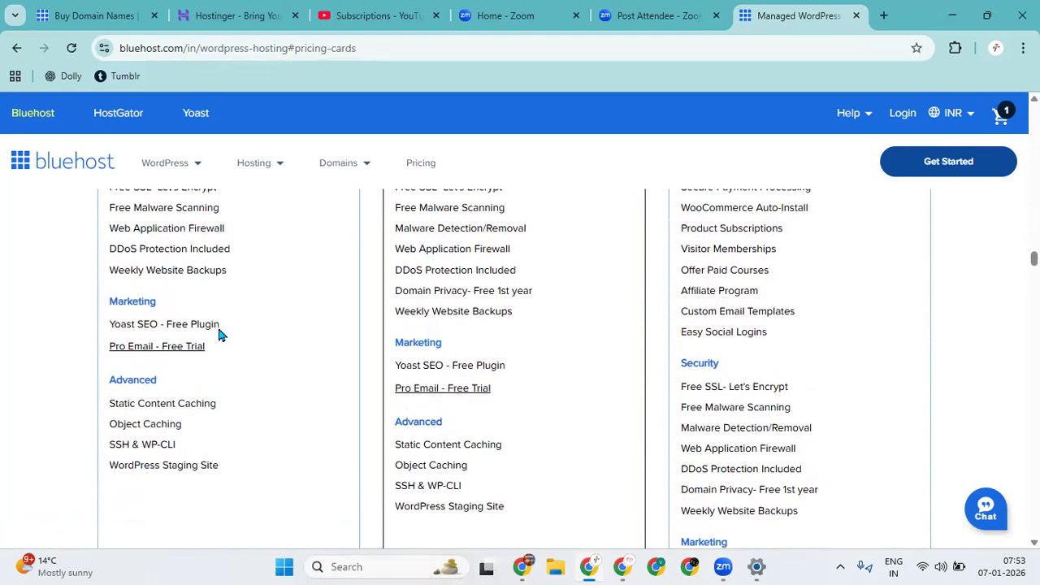
pyautogui.scroll(6, 220, 335)
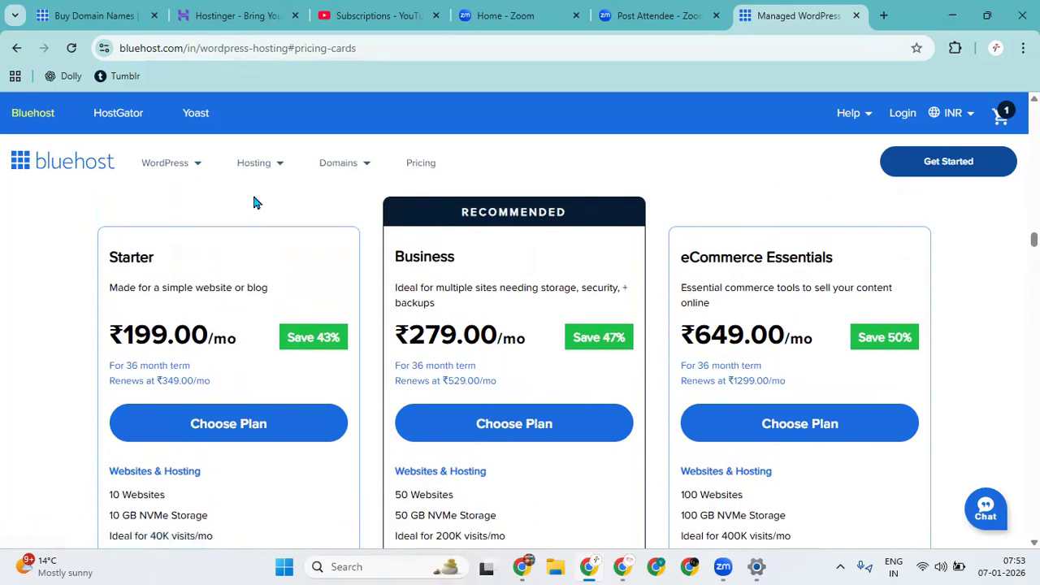
pyautogui.moveTo(260, 167)
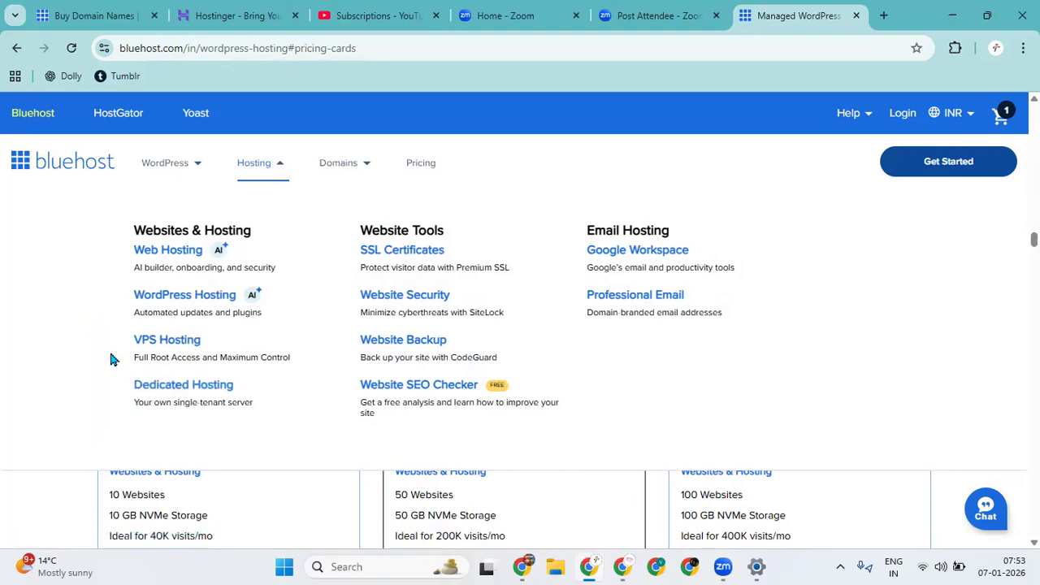
# Bring up the Hosting menu, then scroll to the plan features: 10, 50 and 100 websites with NVMe storage
pyautogui.moveTo(202, 168)
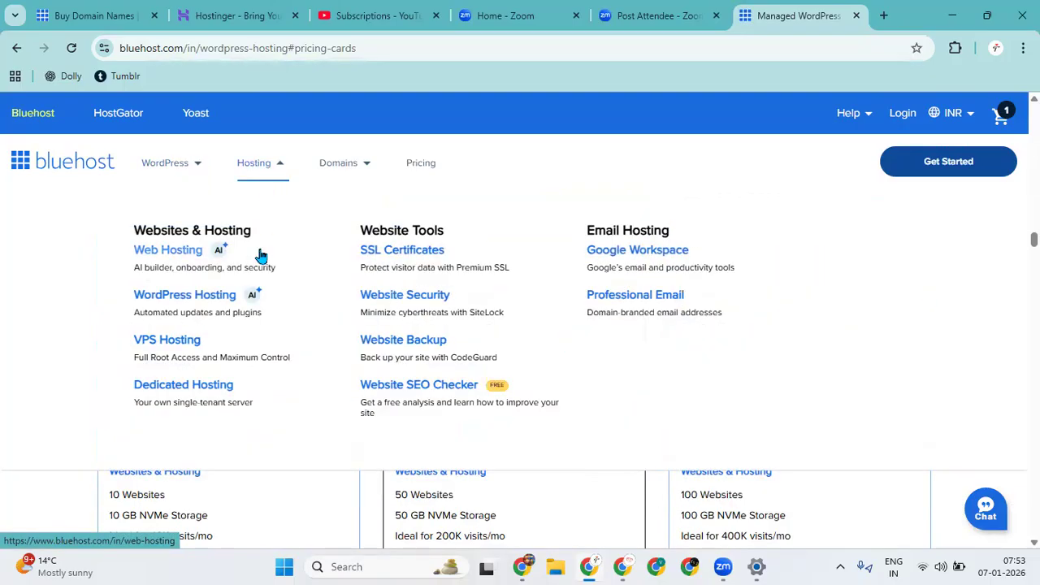
pyautogui.scroll(-2, 258, 258)
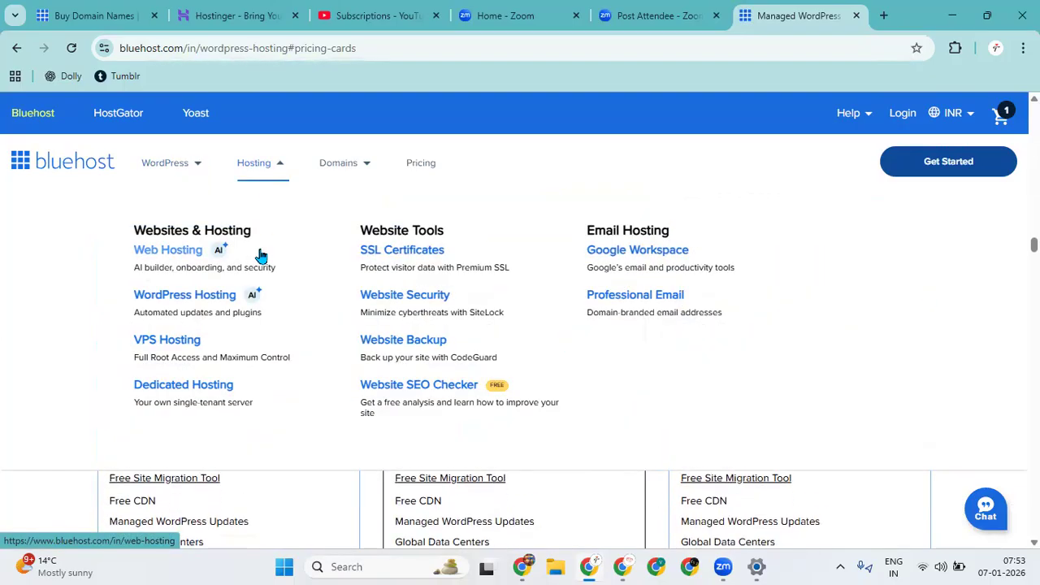
pyautogui.scroll(-1, 234, 340)
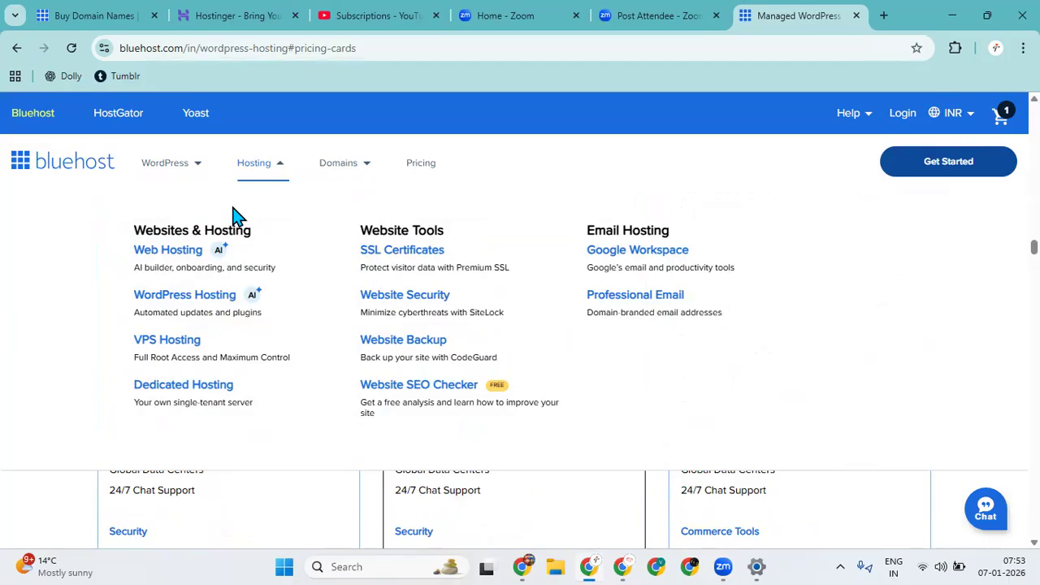
pyautogui.scroll(-3, 233, 216)
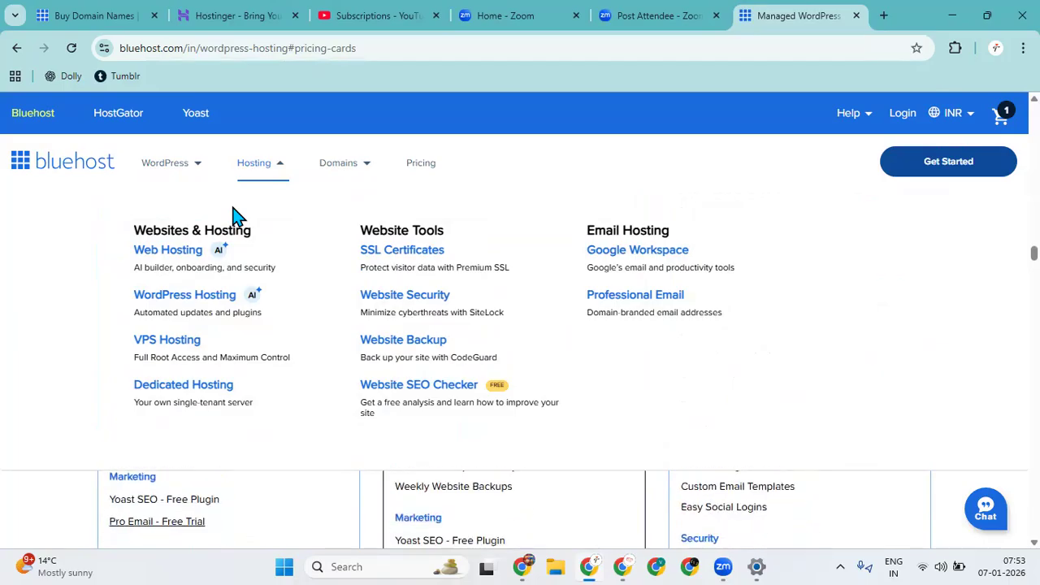